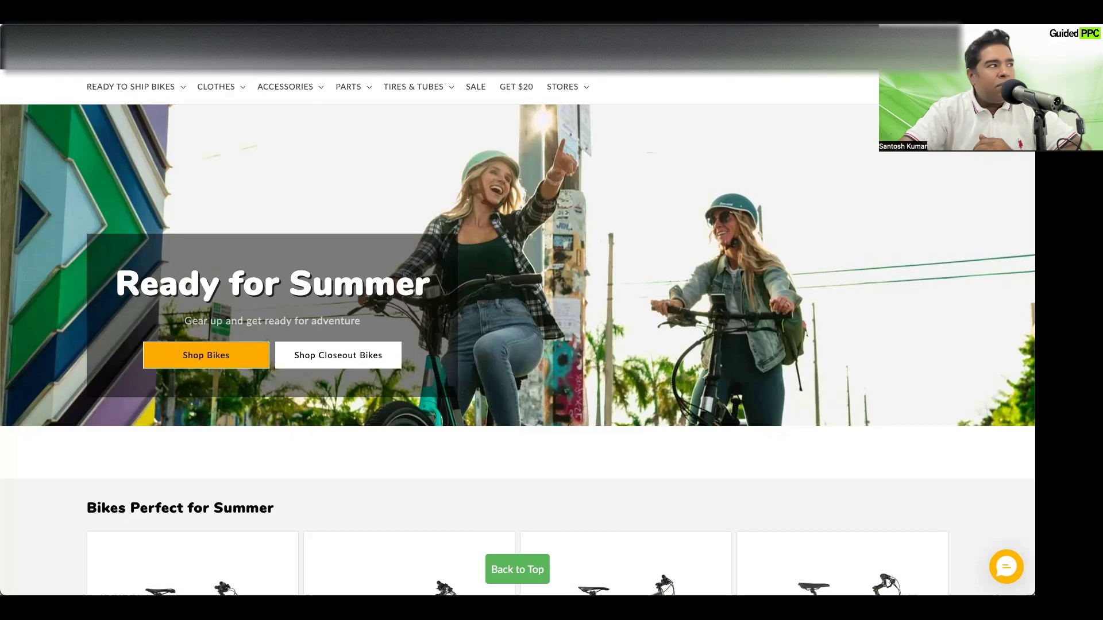
Step: Show the Ready to Ship Bikes category list on the Bicycle Warehouse homepage
{"action": "left_click", "coordinate": [135, 86]}
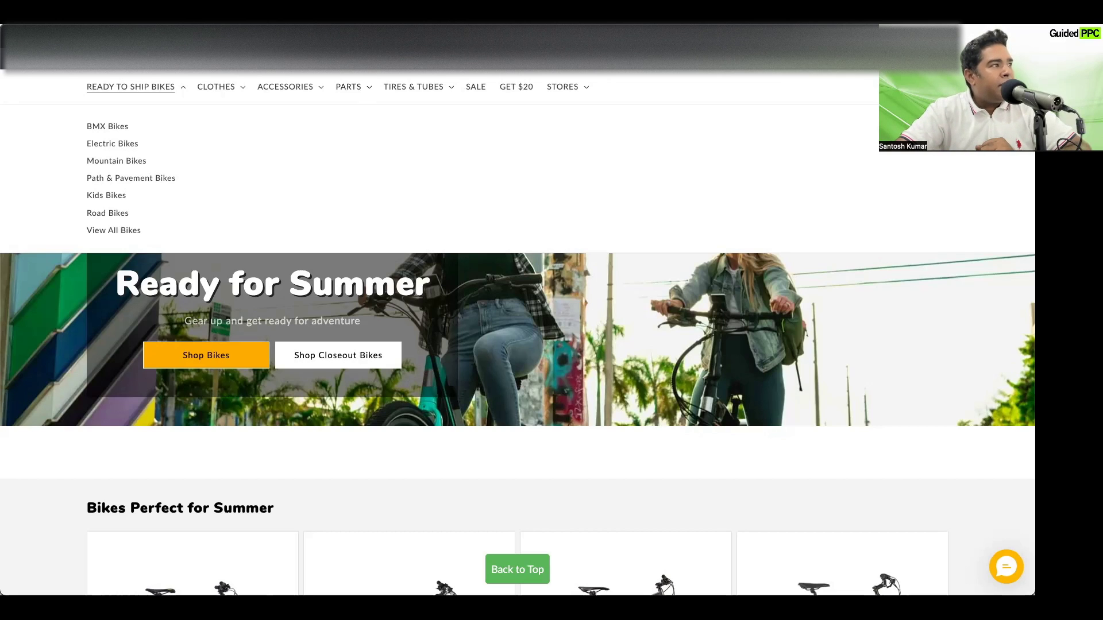
{"action": "key", "text": "ctrl+Tab"}
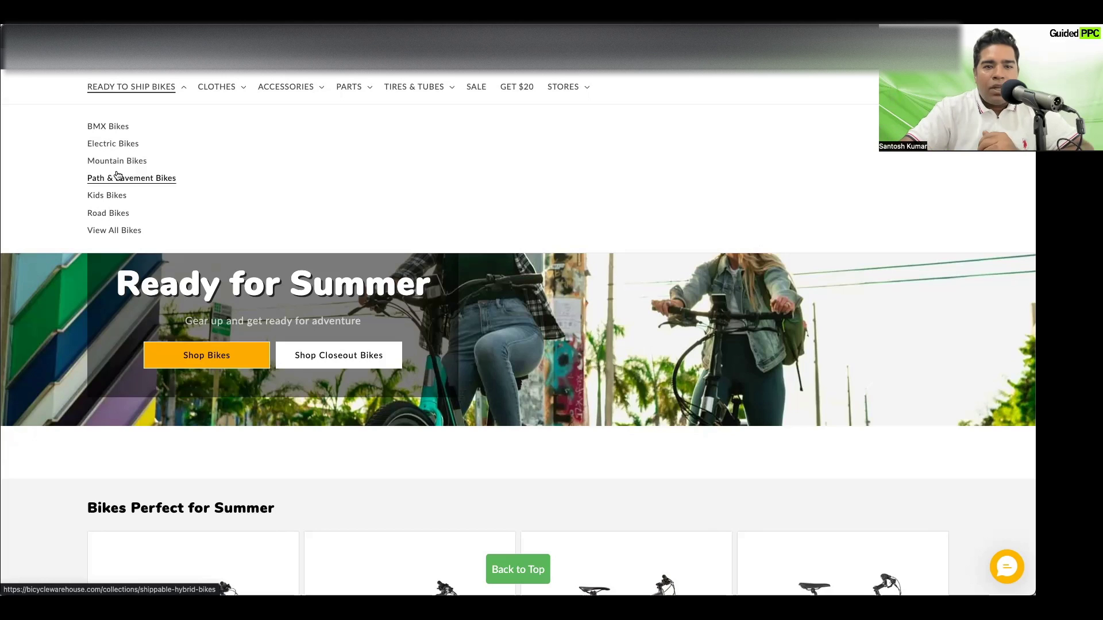
Step: Enter Bikes as the campaign name in A2 of the plan sheet
{"action": "key", "text": "ctrl+Tab"}
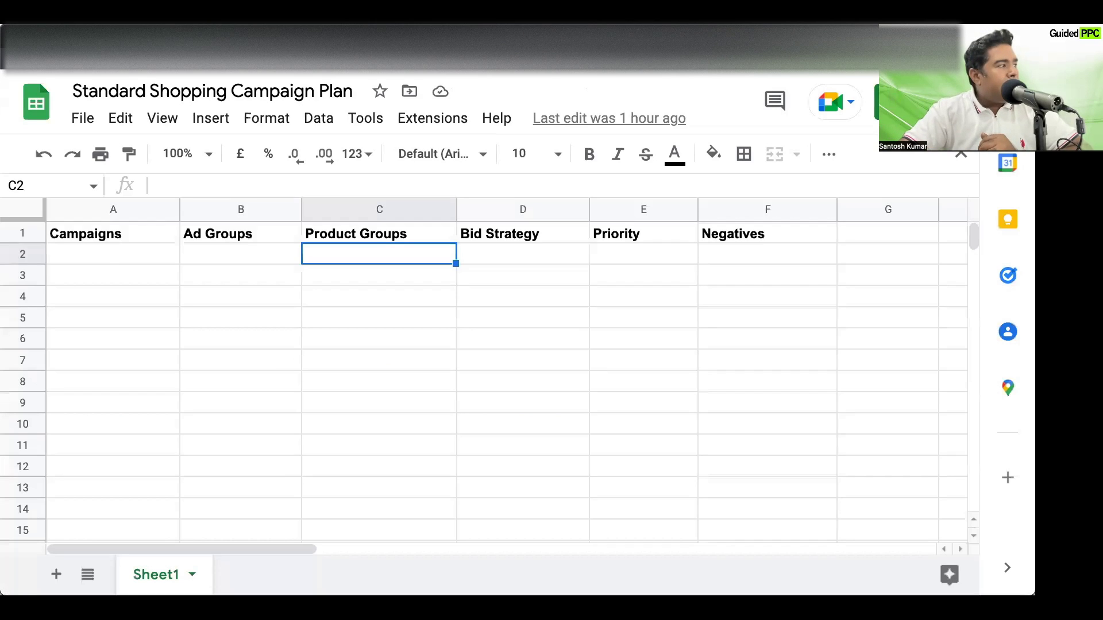
{"action": "left_click", "coordinate": [107, 254]}
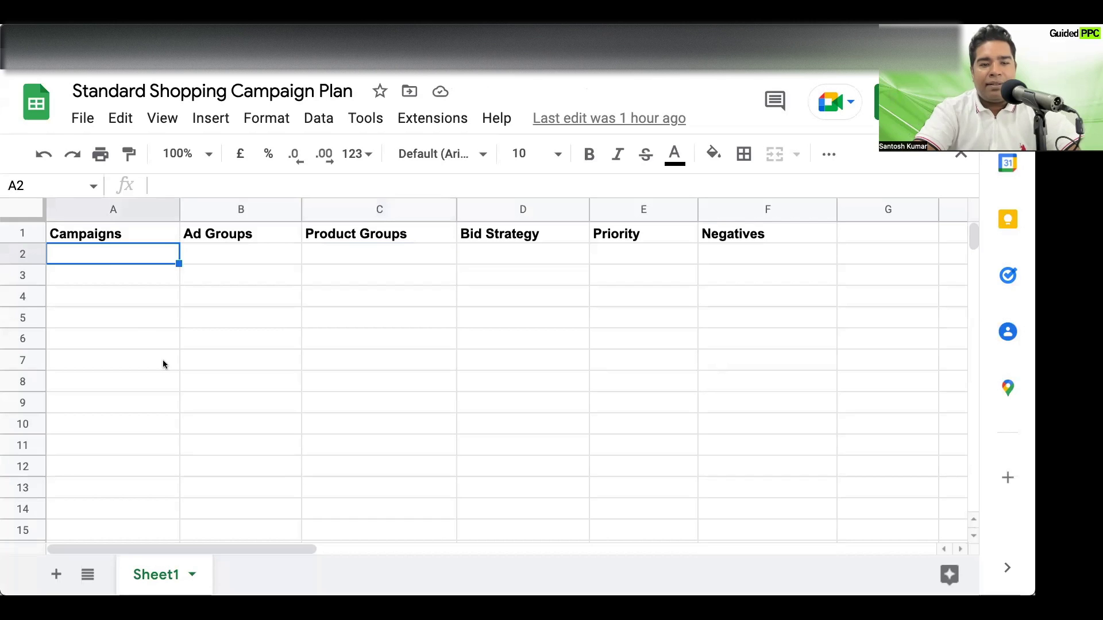
{"action": "type", "text": "Bikes"}
{"action": "key", "text": "Return"}
{"action": "left_click", "coordinate": [112, 253]}
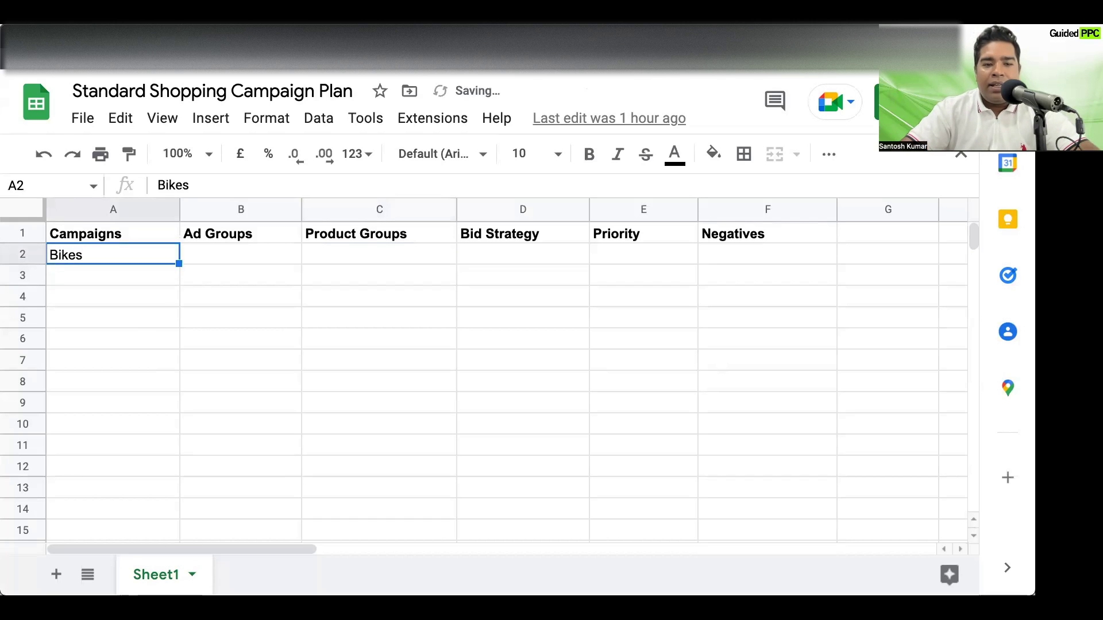
Step: List ad groups BMX, Electric, Mountain and Paths & Pavements in B2:B5
{"action": "left_click", "coordinate": [240, 253]}
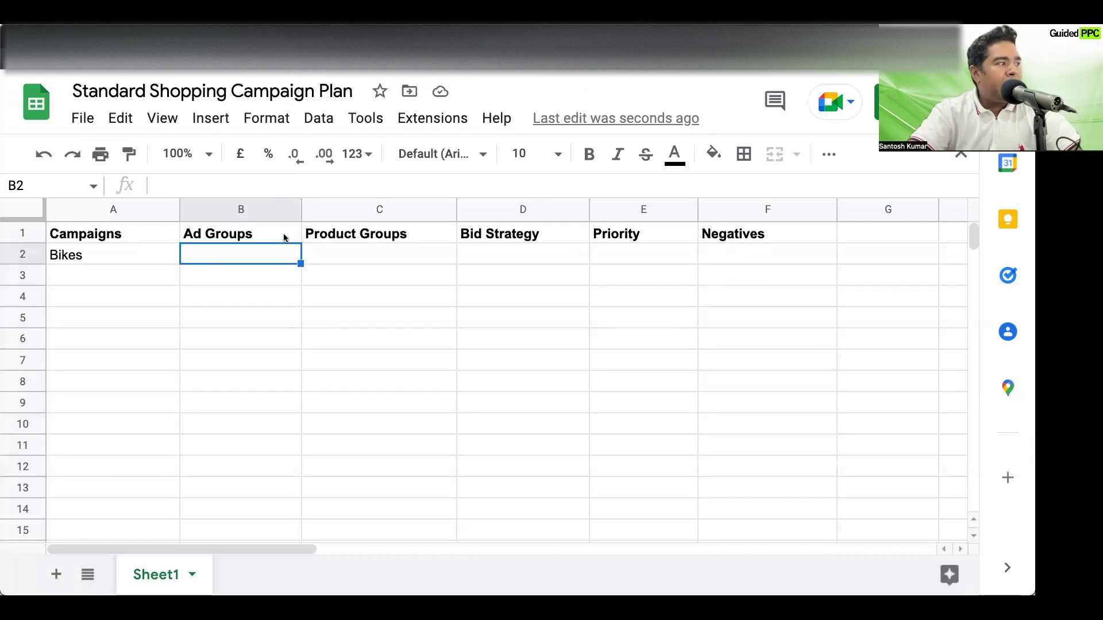
{"action": "type", "text": "BMX"}
{"action": "key", "text": "Return"}
{"action": "type", "text": "Electric"}
{"action": "key", "text": "Return"}
{"action": "type", "text": "Mountain"}
{"action": "key", "text": "Return"}
{"action": "type", "text": "Paths"}
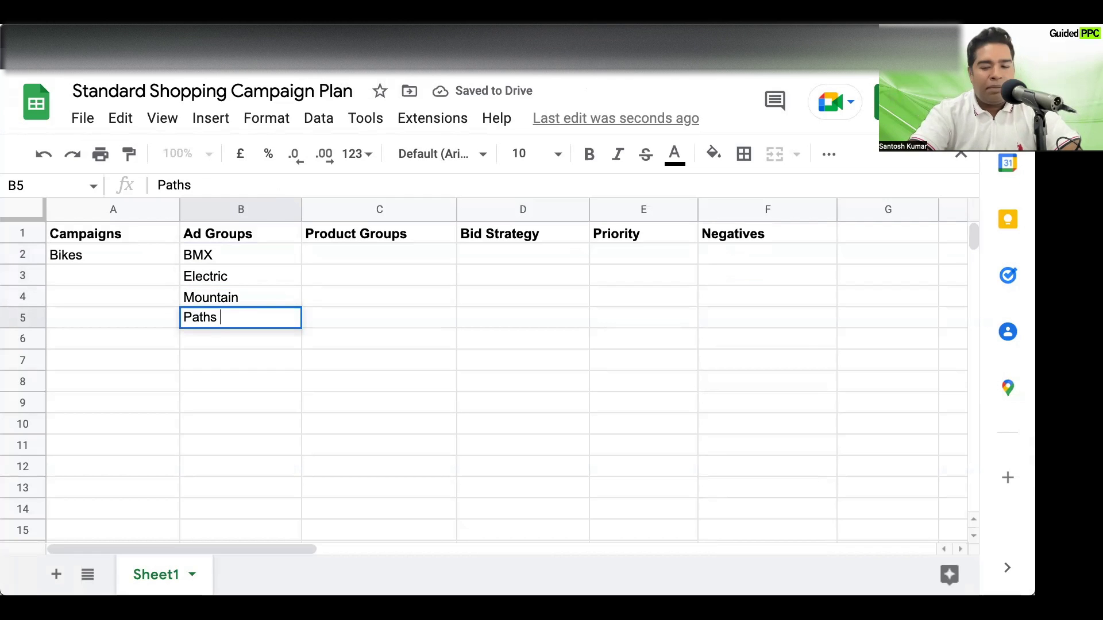
{"action": "type", "text": " & P"}
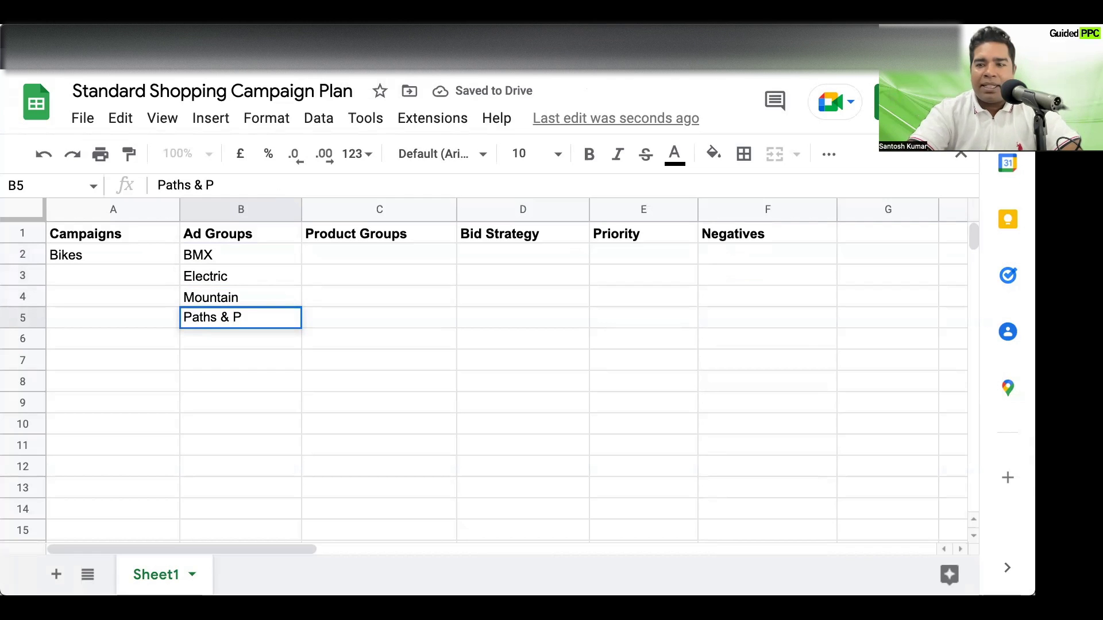
{"action": "type", "text": "avements"}
{"action": "key", "text": "Return"}
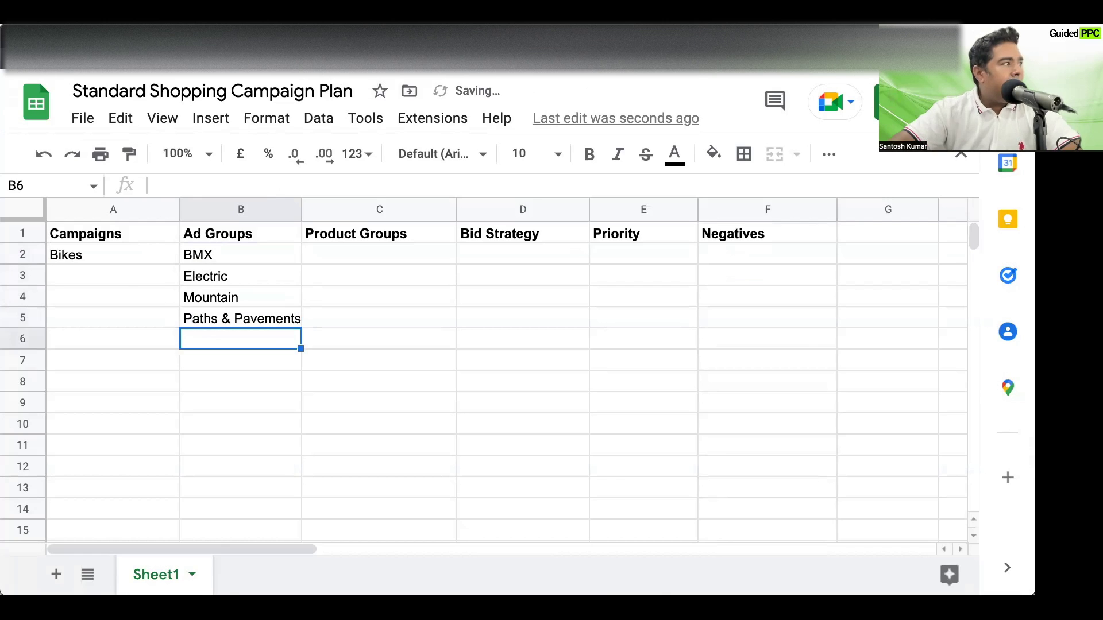
Step: Check the shop's categories, then add Kids and Road as the last Bikes ad groups
{"action": "key", "text": "ctrl+Tab"}
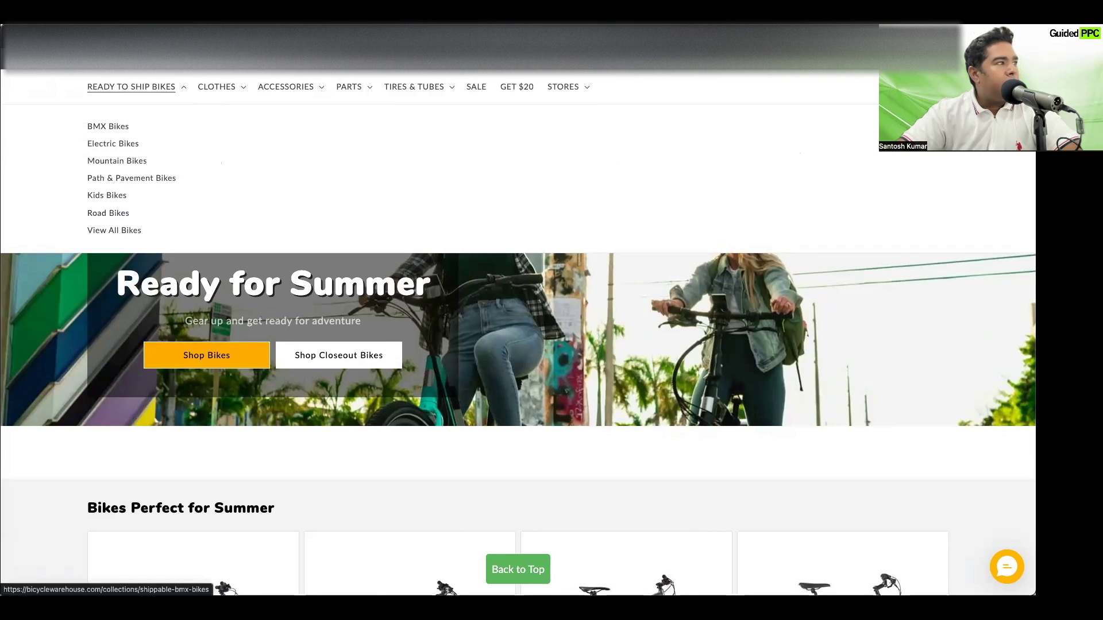
{"action": "key", "text": "ctrl+shift+Tab"}
{"action": "type", "text": "Kids"}
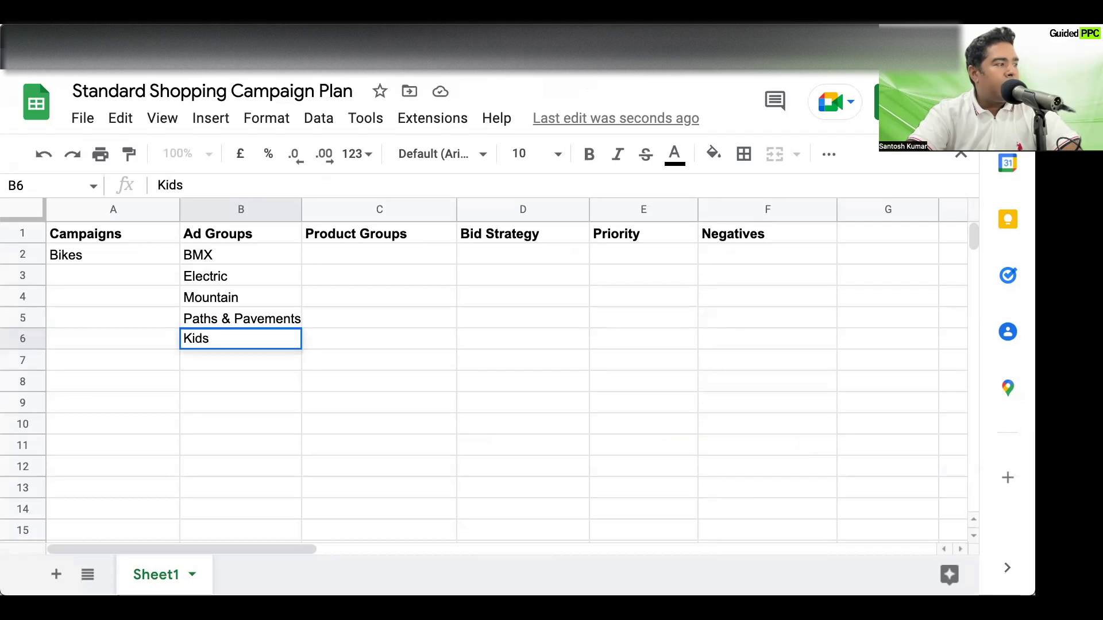
{"action": "key", "text": "Return"}
{"action": "type", "text": "road"}
{"action": "key", "text": "Return"}
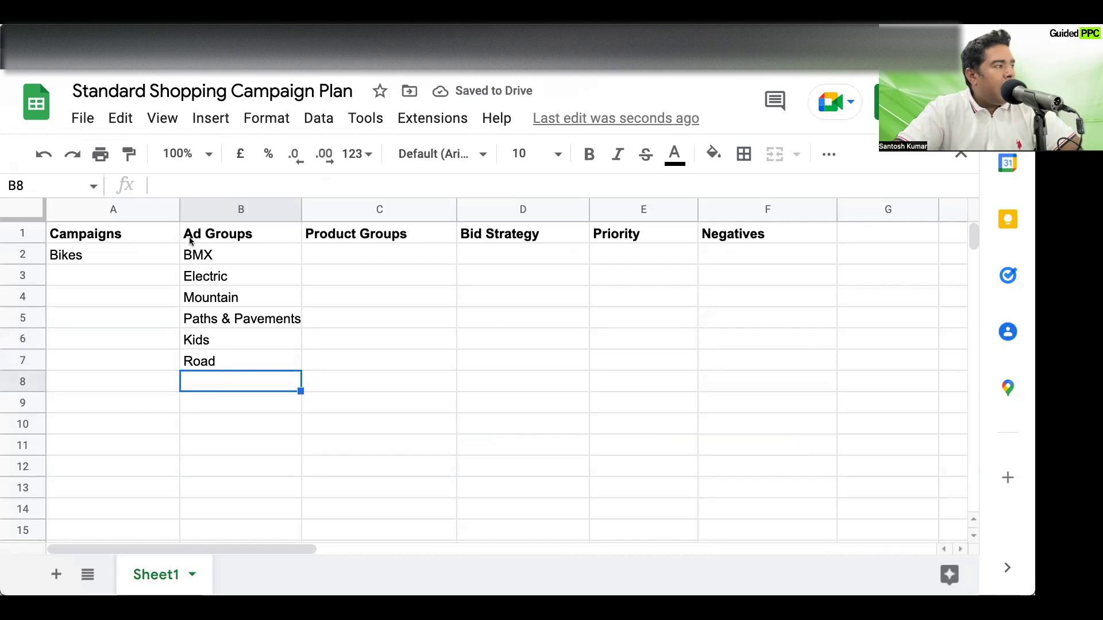
{"action": "left_click", "coordinate": [341, 261]}
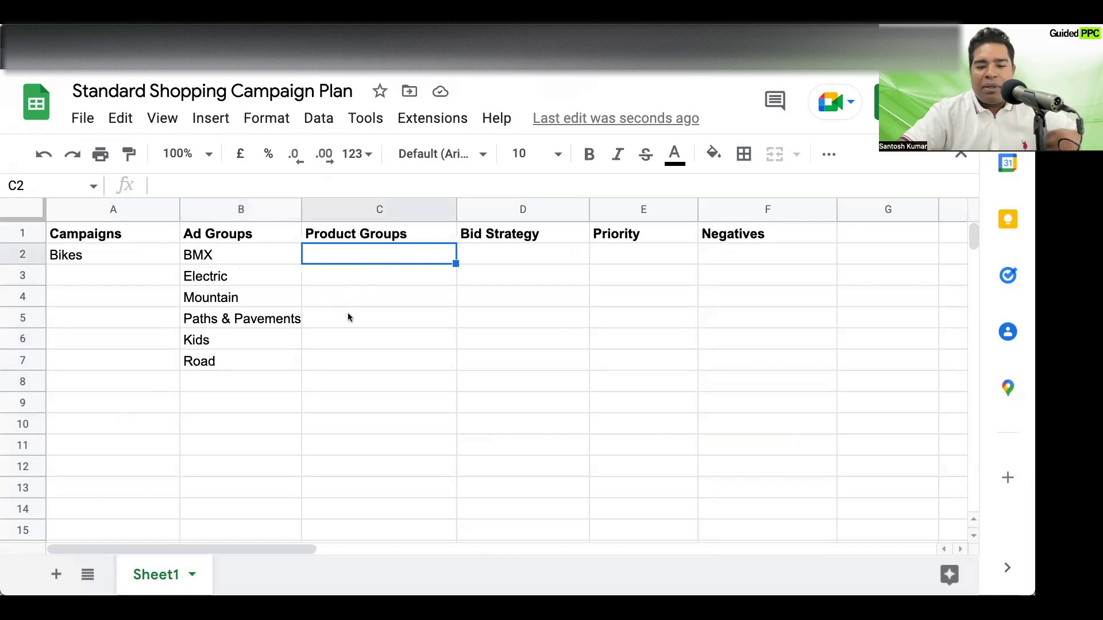
Step: Set Item IDs as the product group in C2 and copy it down to C7
{"action": "type", "text": "Item IDs"}
{"action": "key", "text": "Return"}
{"action": "left_click", "coordinate": [379, 254]}
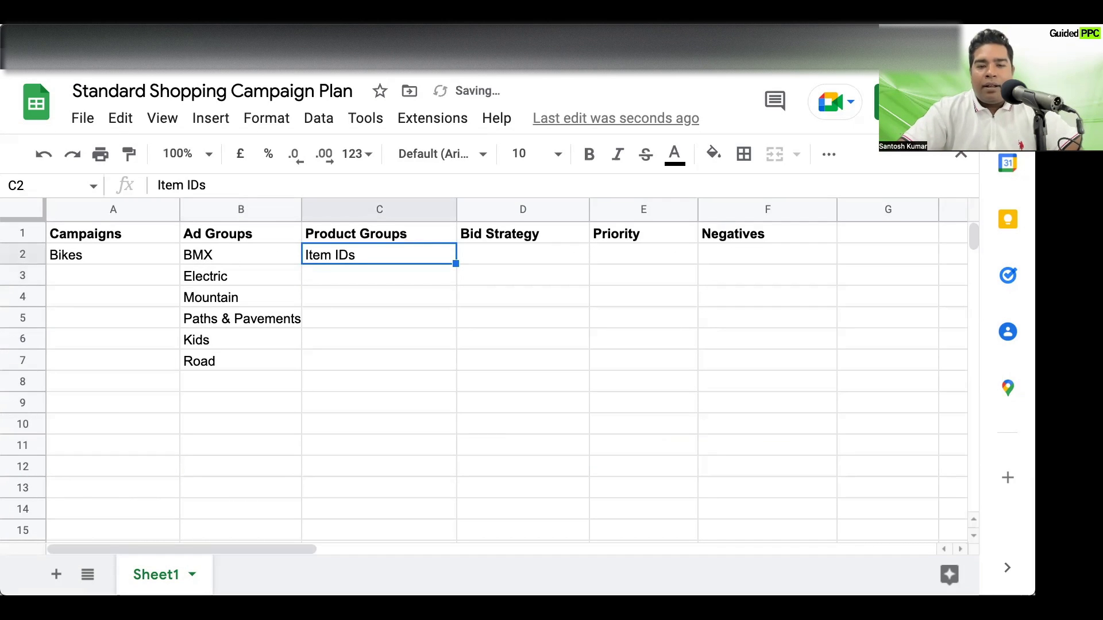
{"action": "key", "text": "ctrl+c"}
{"action": "left_click", "coordinate": [379, 276]}
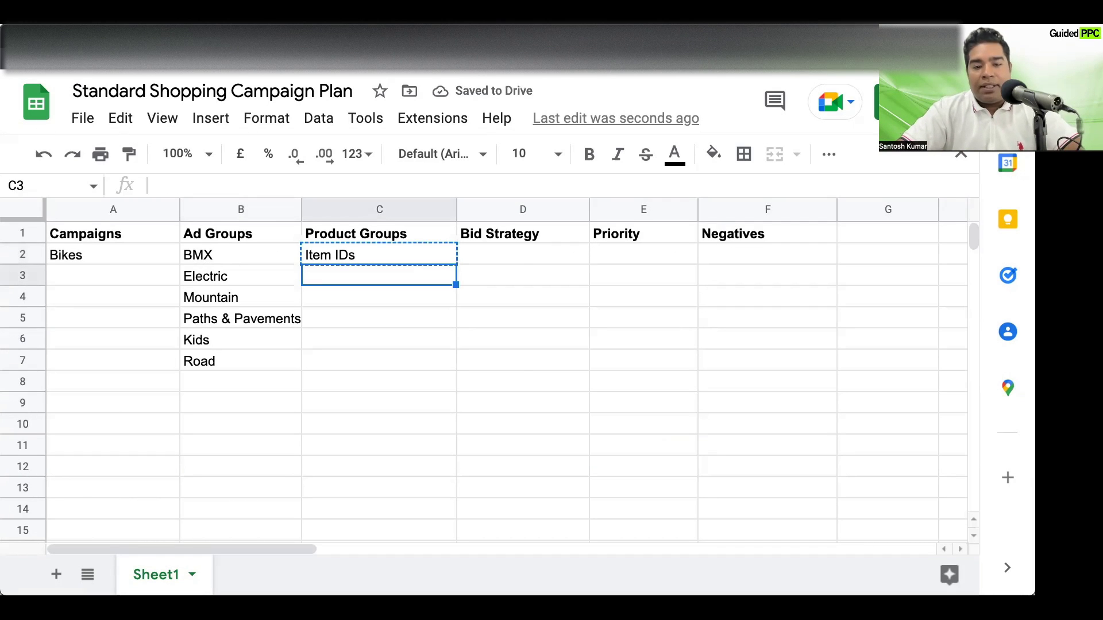
{"action": "left_click", "coordinate": [379, 361], "text": "shift"}
{"action": "key", "text": "ctrl+v"}
{"action": "left_click", "coordinate": [380, 255]}
Step: Enter eCPC as the Bikes bid strategy in D2
{"action": "left_click", "coordinate": [523, 254]}
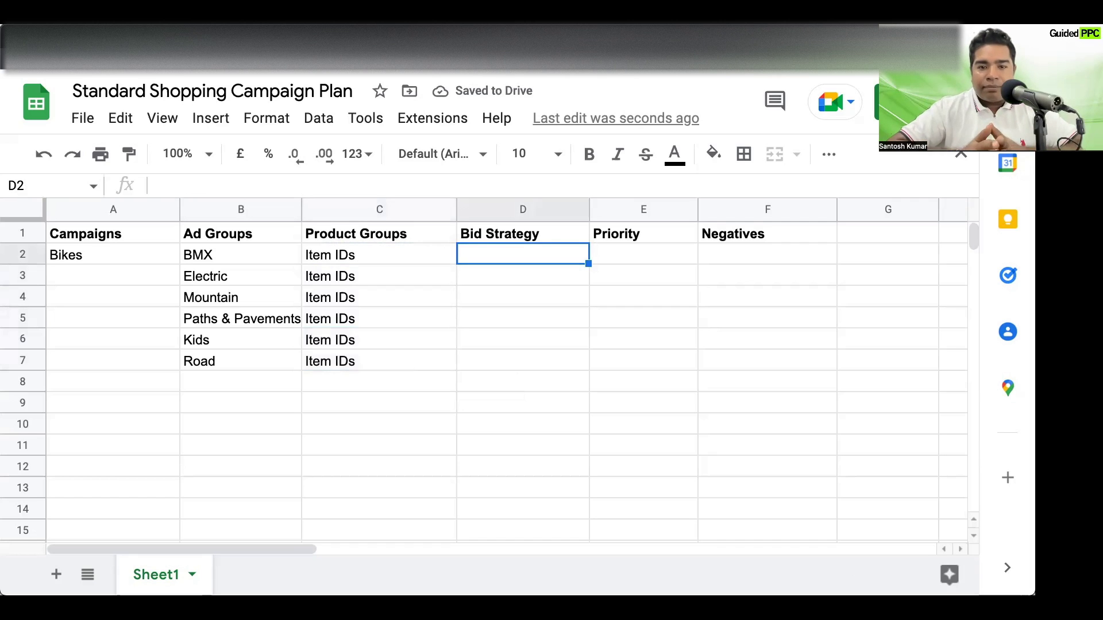
{"action": "type", "text": "eCPC"}
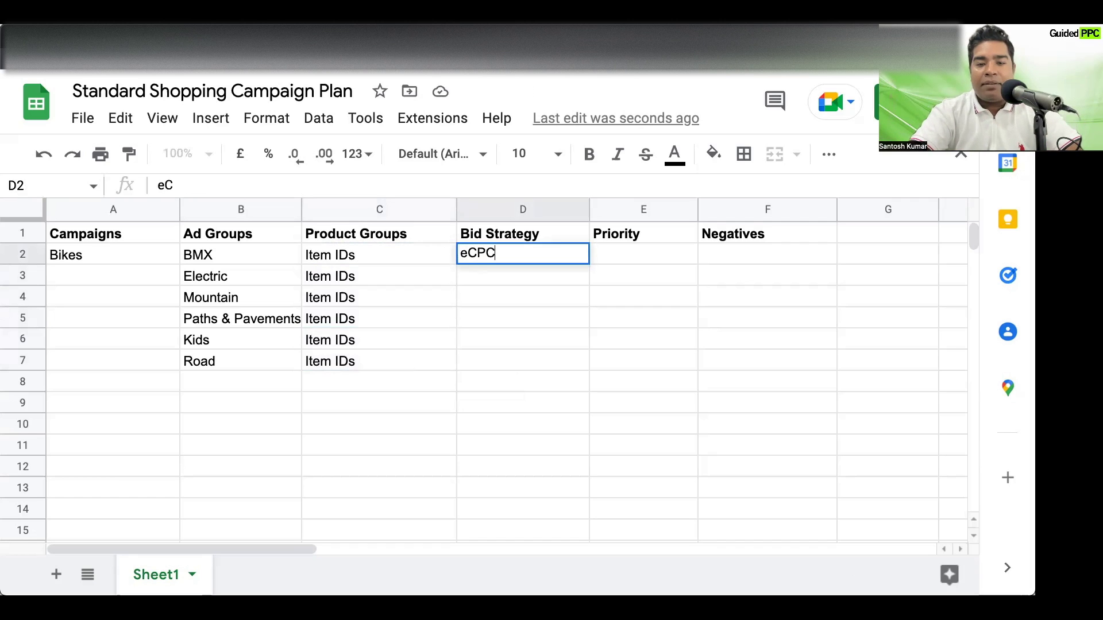
{"action": "key", "text": "Return"}
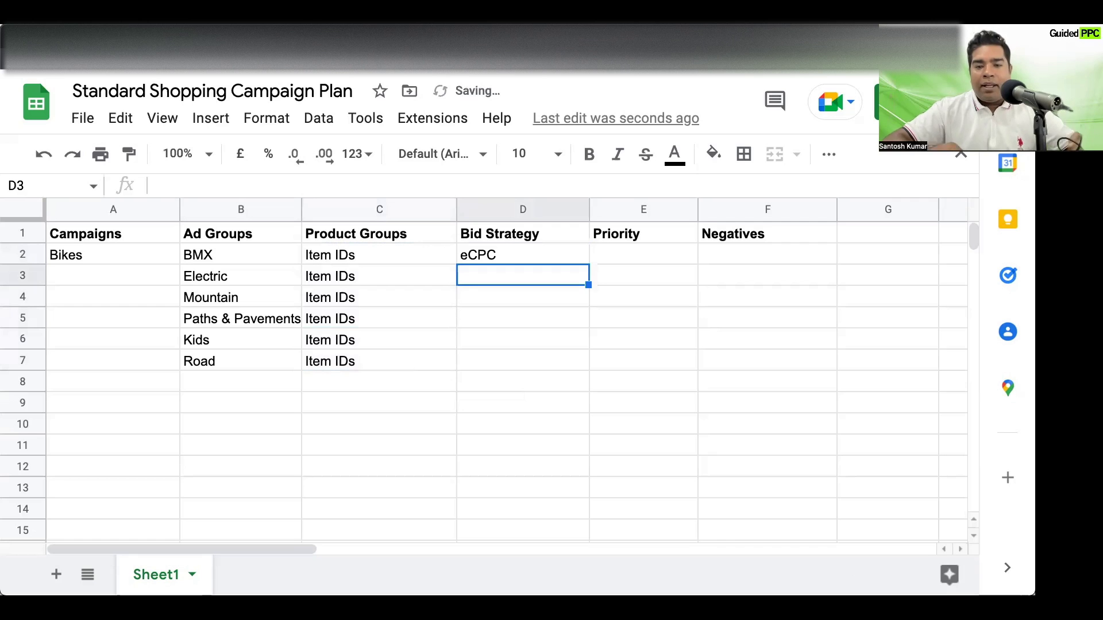
{"action": "left_click", "coordinate": [522, 255]}
{"action": "left_click", "coordinate": [644, 255]}
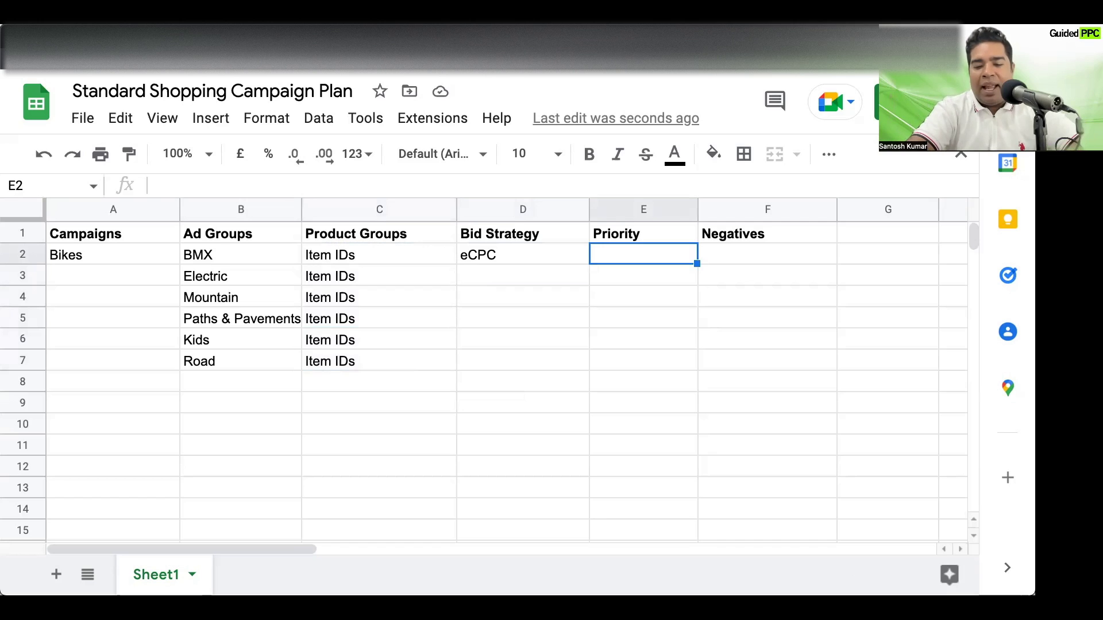
Step: Set the Bikes campaign priority in E2 to High
{"action": "type", "text": "High"}
{"action": "key", "text": "BackSpace"}
{"action": "key", "text": "BackSpace"}
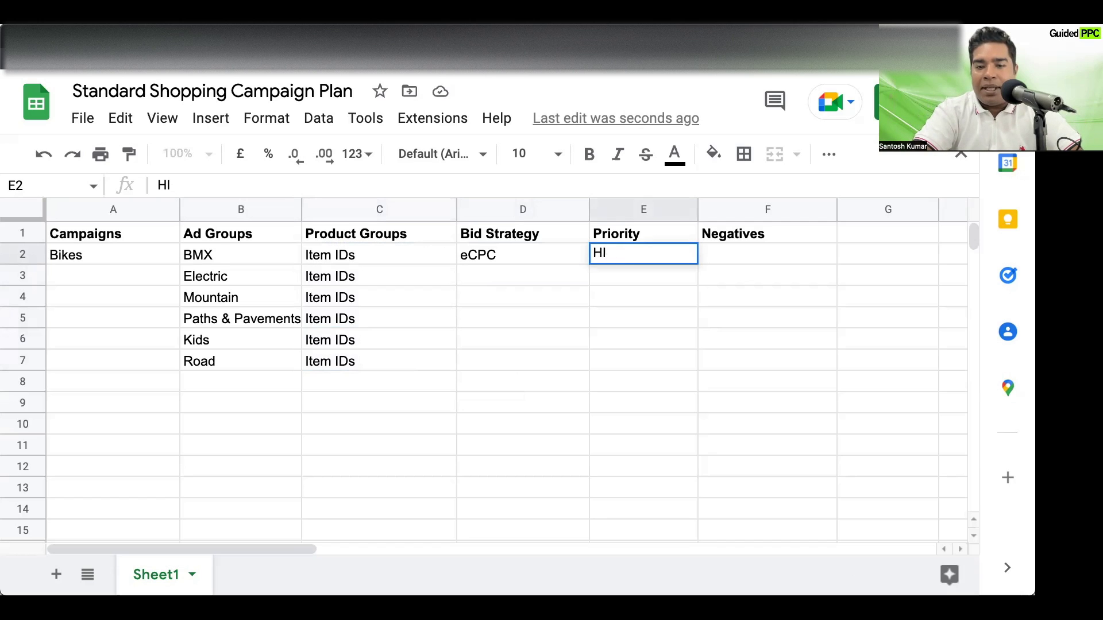
{"action": "type", "text": "gh"}
{"action": "key", "text": "Return"}
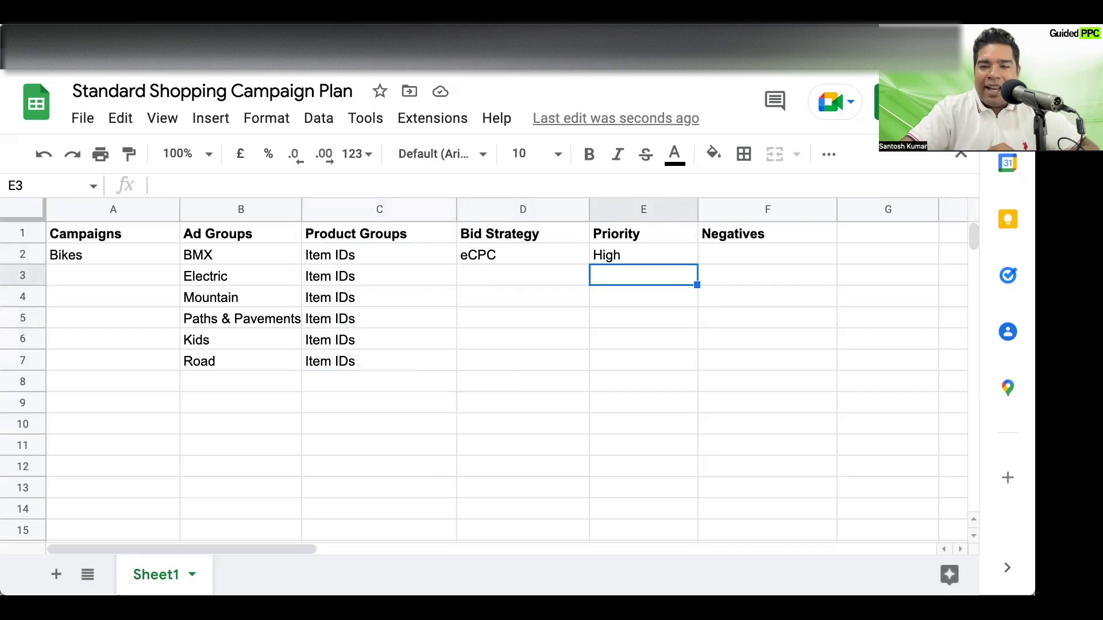
Step: Enter Kids as the negative for BMX and Electric in F2 and F3
{"action": "left_click", "coordinate": [767, 253]}
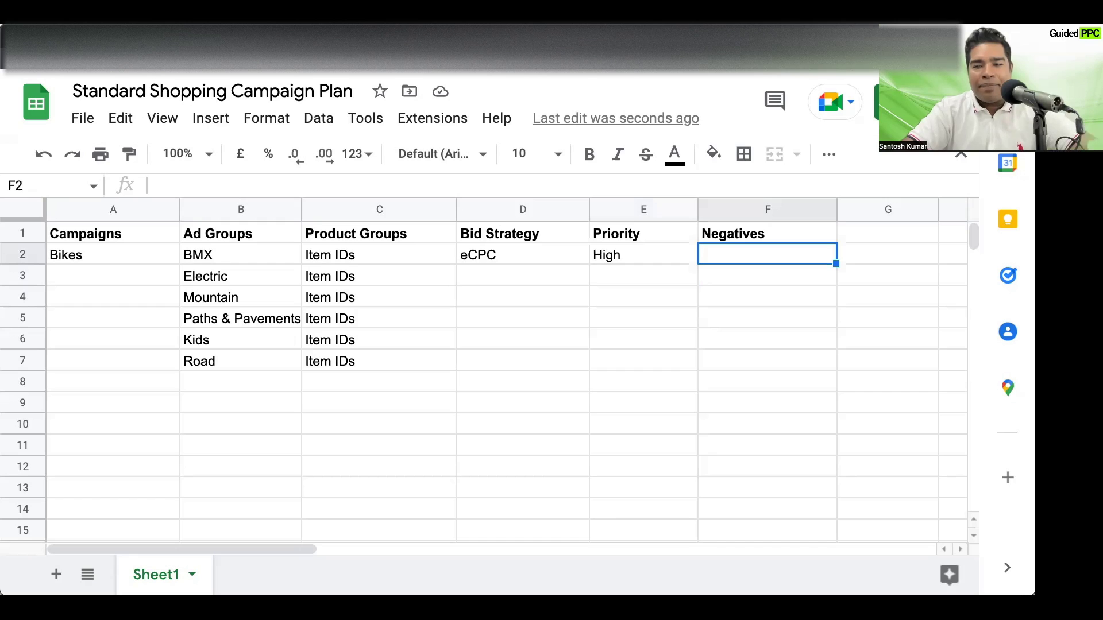
{"action": "type", "text": "Kids"}
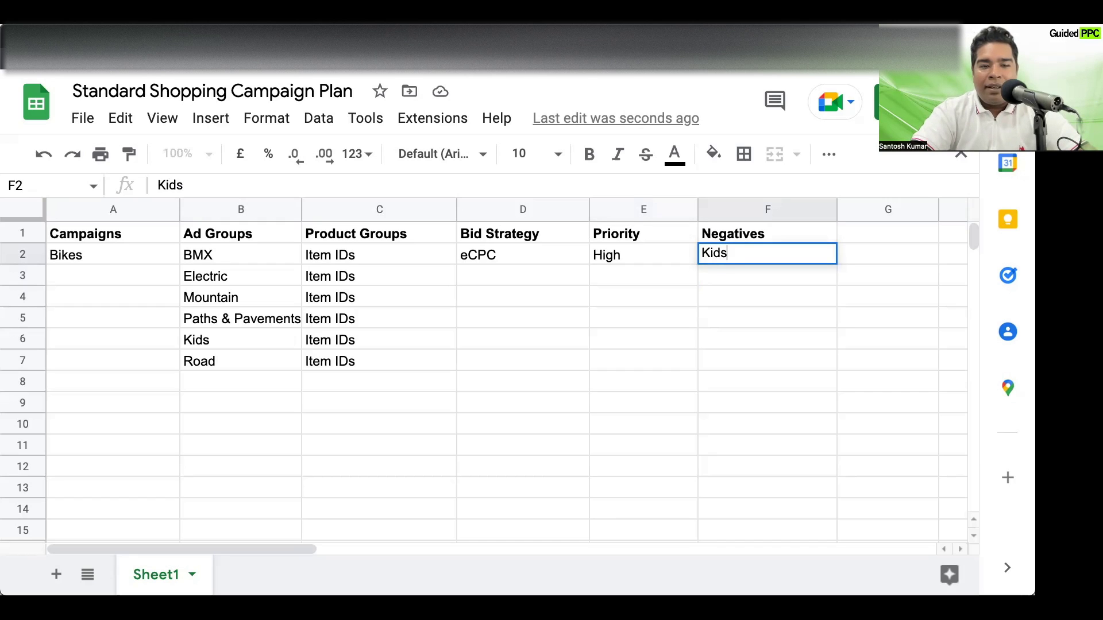
{"action": "key", "text": "Return"}
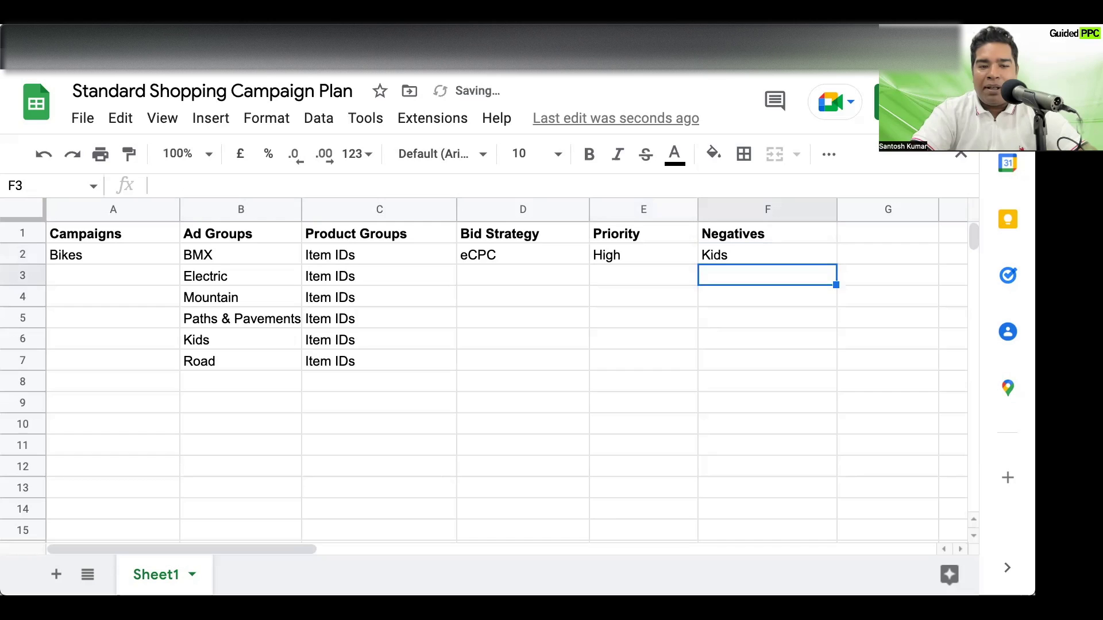
{"action": "type", "text": "Kids"}
{"action": "key", "text": "Return"}
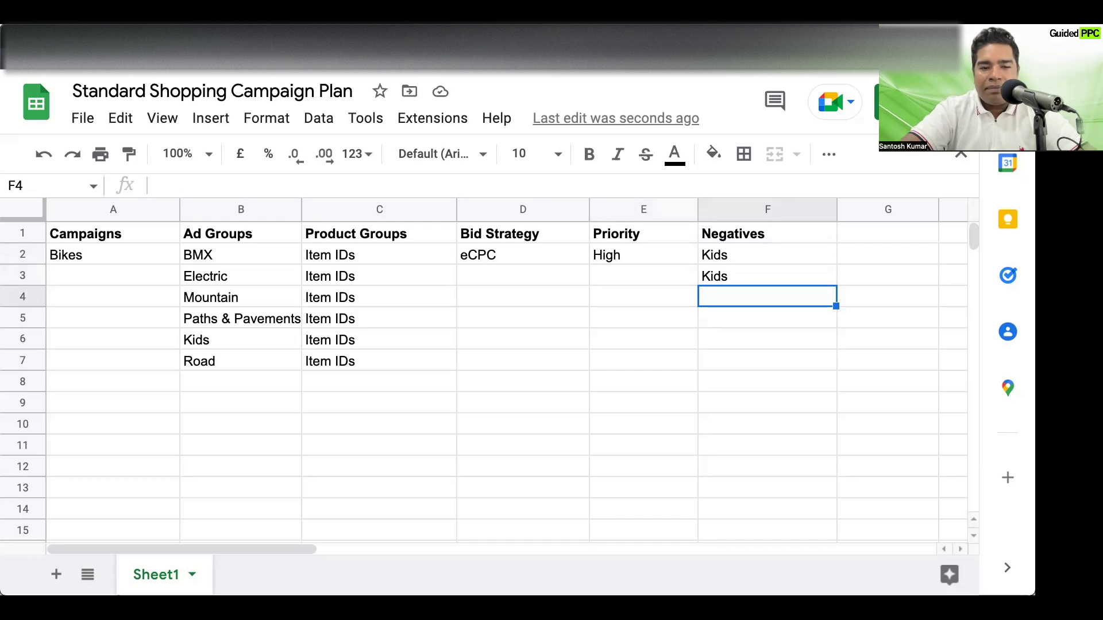
Step: Append Road to the BMX ad group name by mistake, then undo it
{"action": "left_click", "coordinate": [766, 360]}
{"action": "key", "text": "Up"}
{"action": "key", "text": "Up"}
{"action": "key", "text": "Up"}
{"action": "key", "text": "Up"}
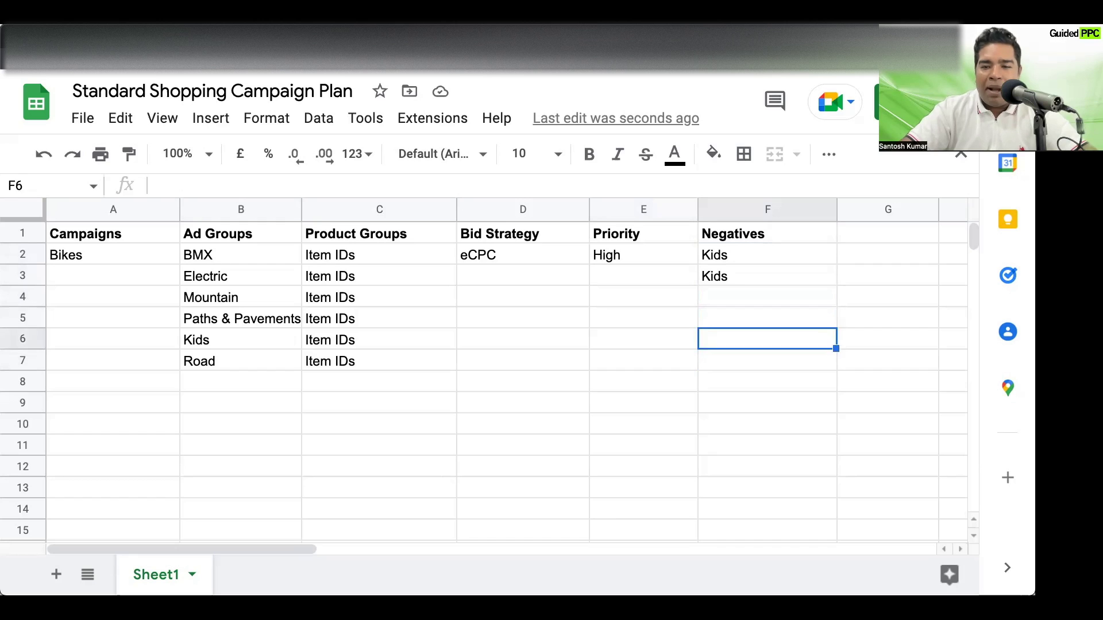
{"action": "left_click", "coordinate": [253, 251]}
{"action": "left_click", "coordinate": [234, 187]}
{"action": "type", "text": ", RoAd"}
{"action": "key", "text": "BackSpace"}
{"action": "key", "text": "BackSpace"}
{"action": "type", "text": "ad"}
{"action": "key", "text": "Return"}
{"action": "key", "text": "Up"}
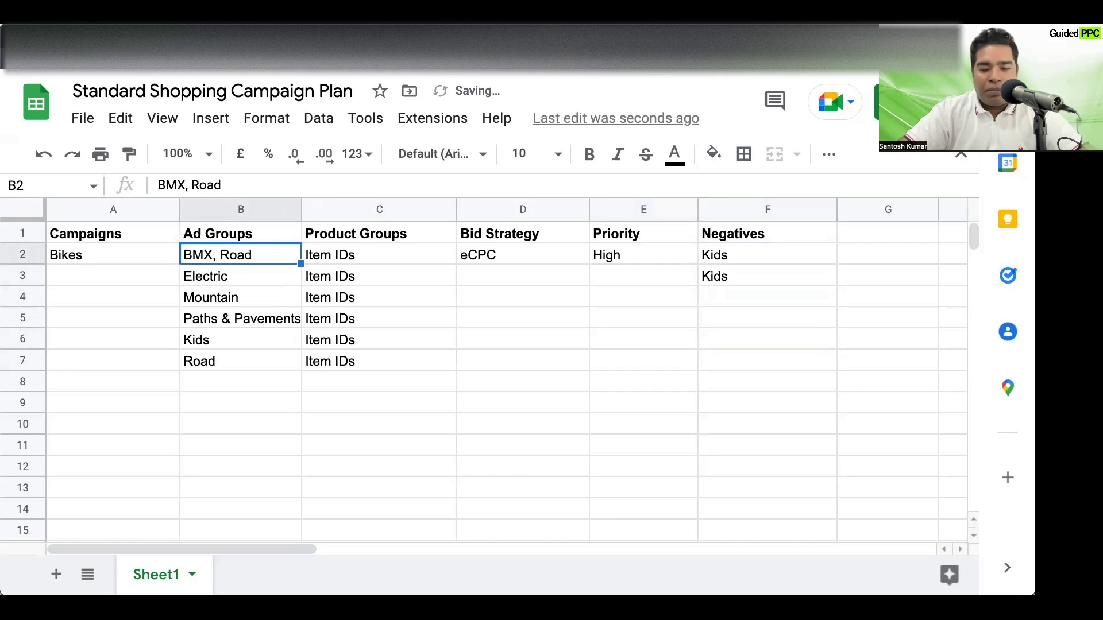
{"action": "key", "text": "ctrl+z"}
Step: Extend the BMX negatives in F2 to 'Kids, Road, Mountain, City'
{"action": "double_click", "coordinate": [741, 254]}
{"action": "type", "text": ", "}
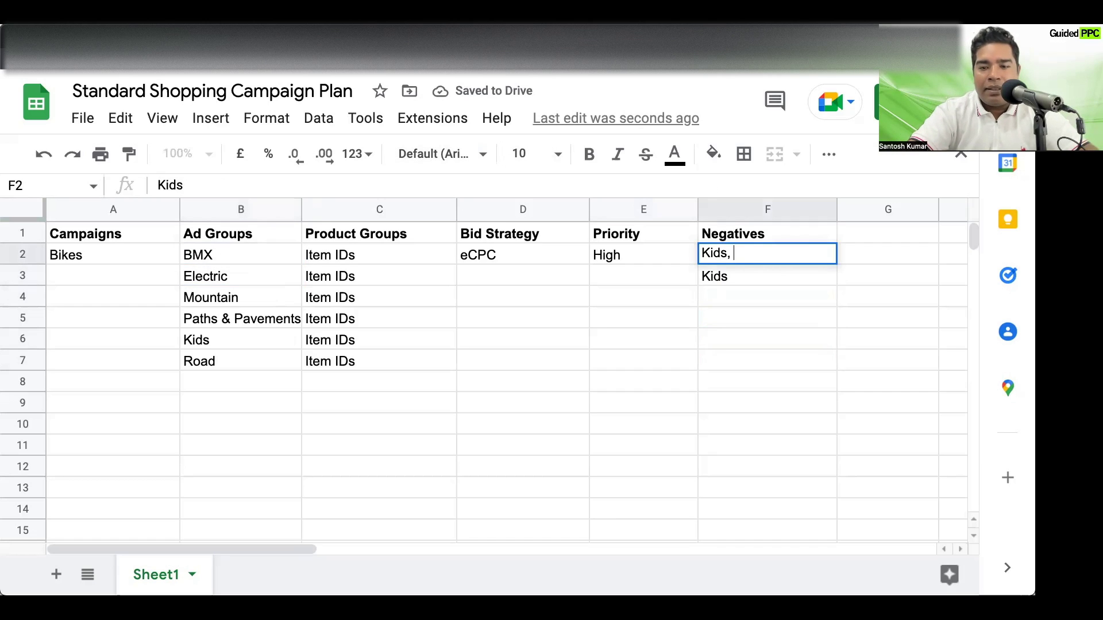
{"action": "type", "text": "Road, Mountain, Path"}
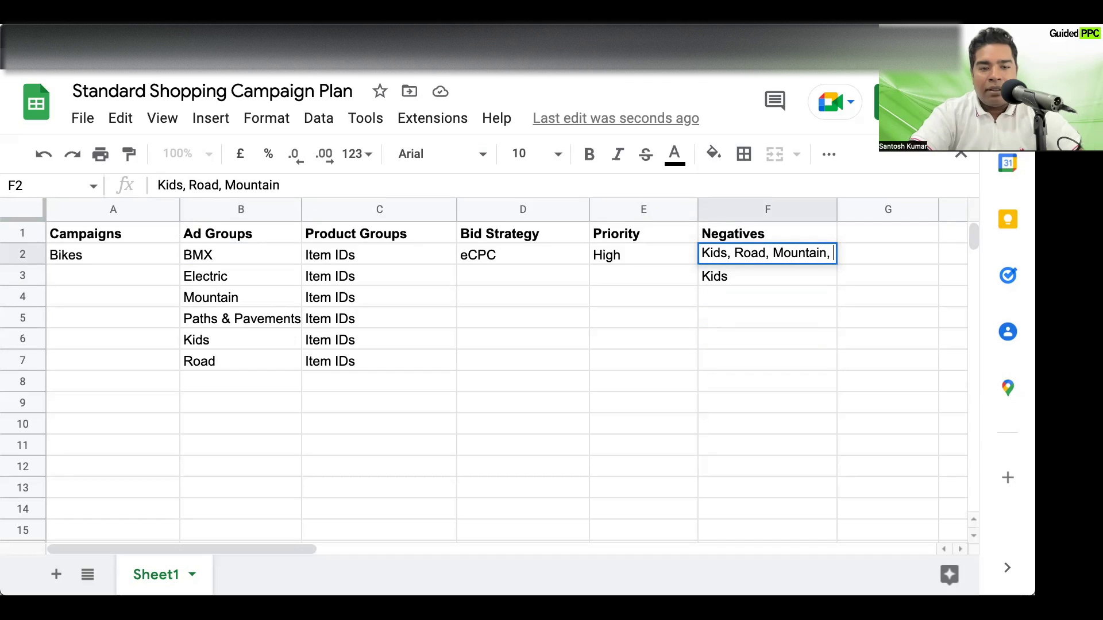
{"action": "key", "text": "BackSpace"}
{"action": "key", "text": "BackSpace"}
{"action": "key", "text": "BackSpace"}
{"action": "key", "text": "BackSpace"}
{"action": "type", "text": "City"}
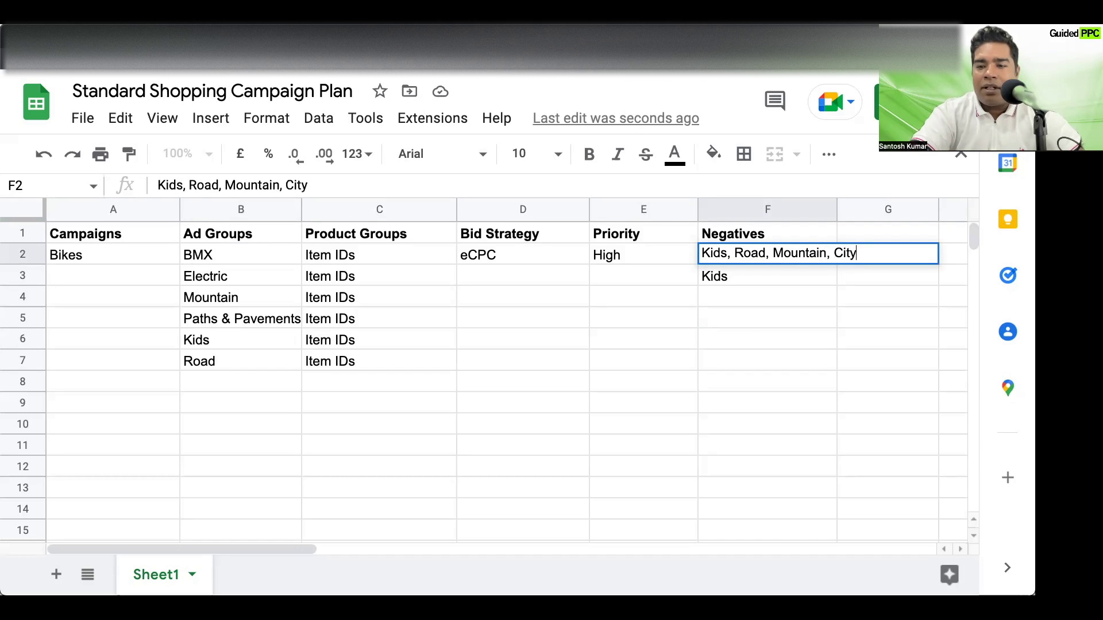
{"action": "key", "text": "Return"}
Step: Rename Paths & Pavements to City and copy the BMX negatives into F3
{"action": "left_click", "coordinate": [241, 319]}
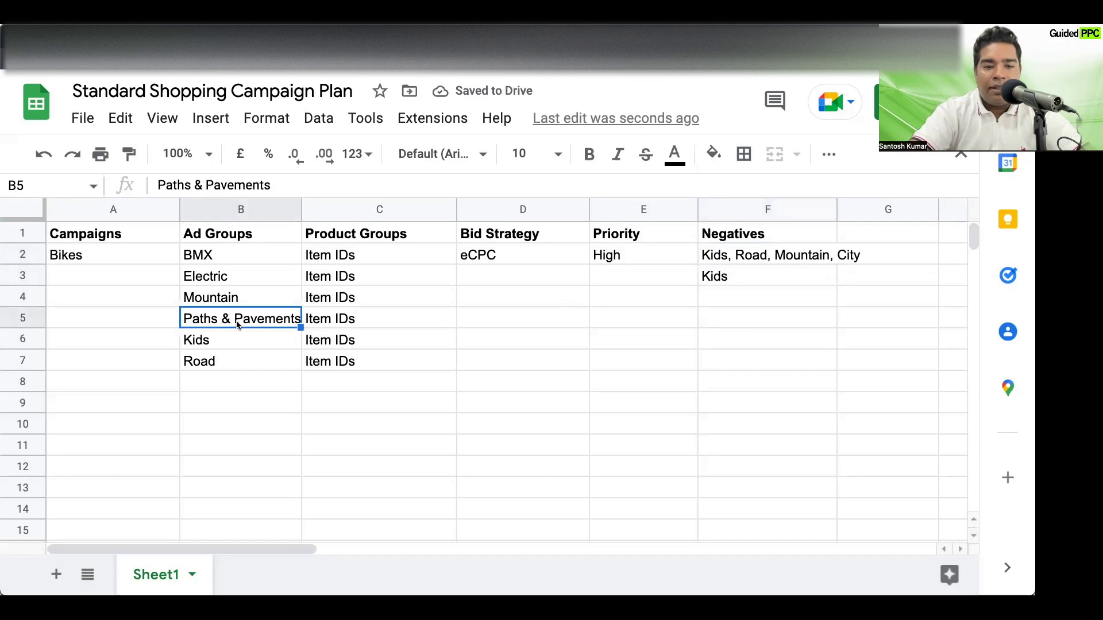
{"action": "type", "text": "City"}
{"action": "left_click", "coordinate": [887, 317]}
{"action": "key", "text": "Up"}
{"action": "key", "text": "Up"}
{"action": "key", "text": "Left"}
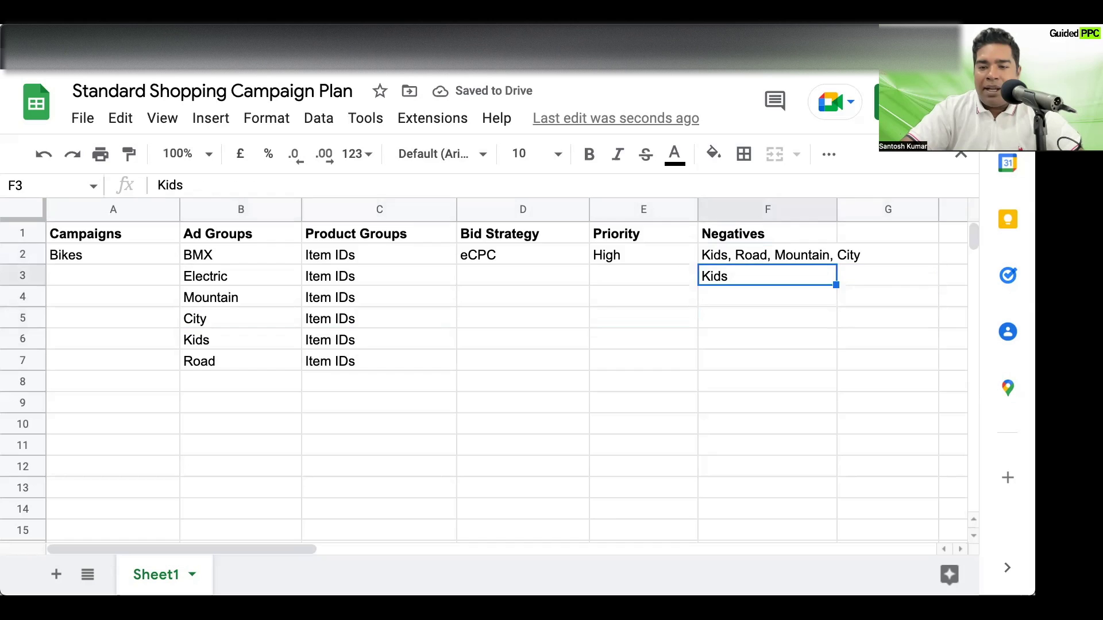
{"action": "key", "text": "Up"}
{"action": "key", "text": "ctrl+c"}
{"action": "key", "text": "Down"}
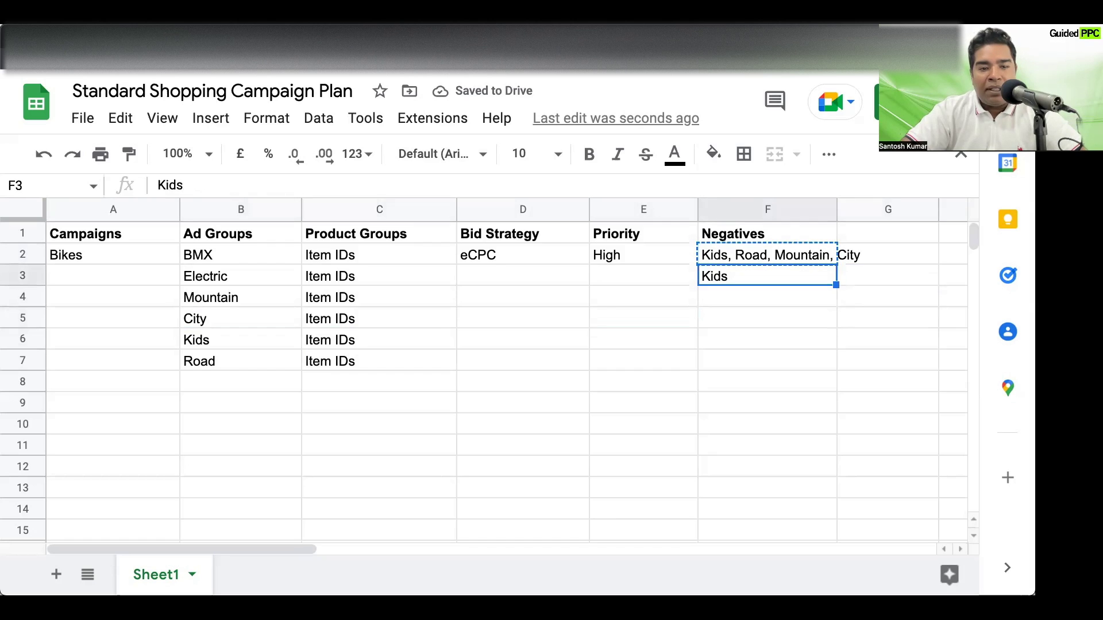
{"action": "key", "text": "ctrl+v"}
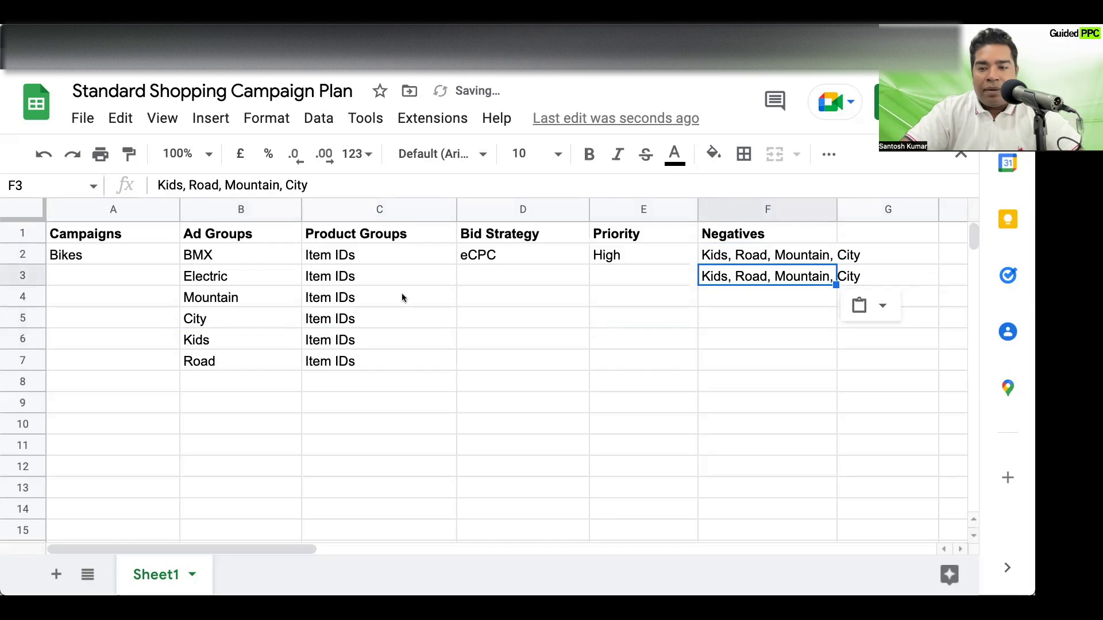
Step: Insert Electric after Kids in the BMX negatives list
{"action": "left_click", "coordinate": [727, 259]}
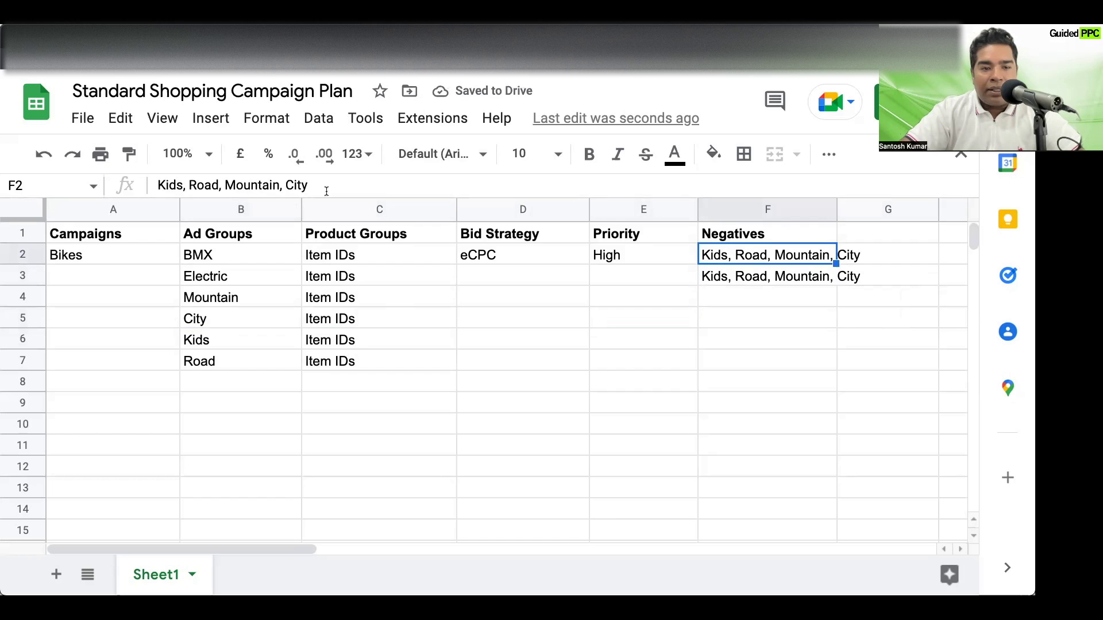
{"action": "left_click", "coordinate": [176, 185]}
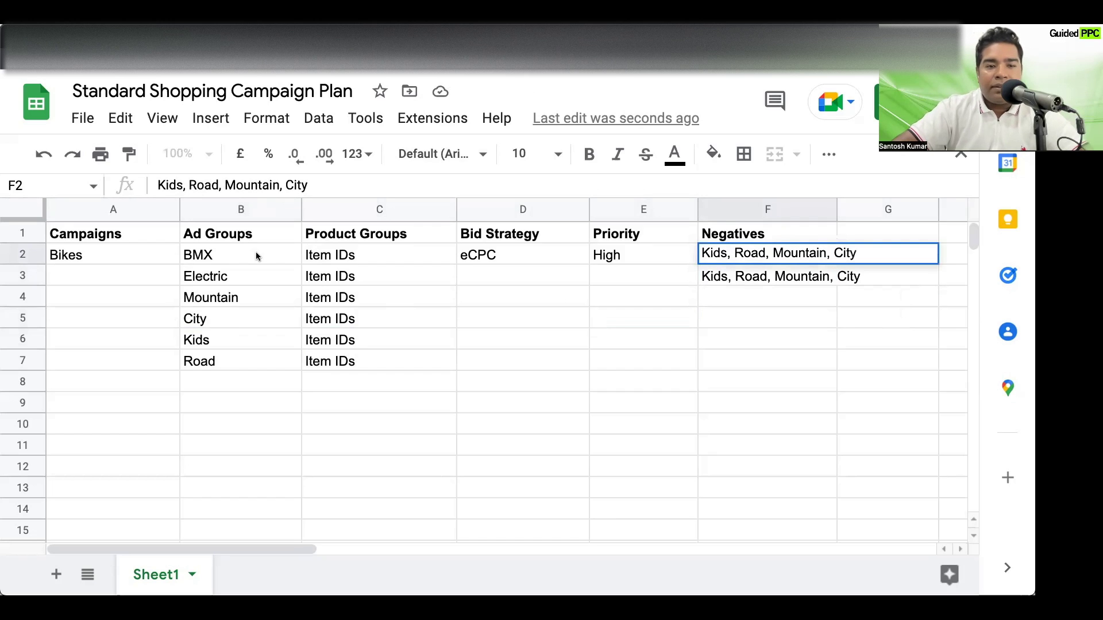
{"action": "left_click", "coordinate": [188, 185]}
{"action": "type", "text": "Electric,"}
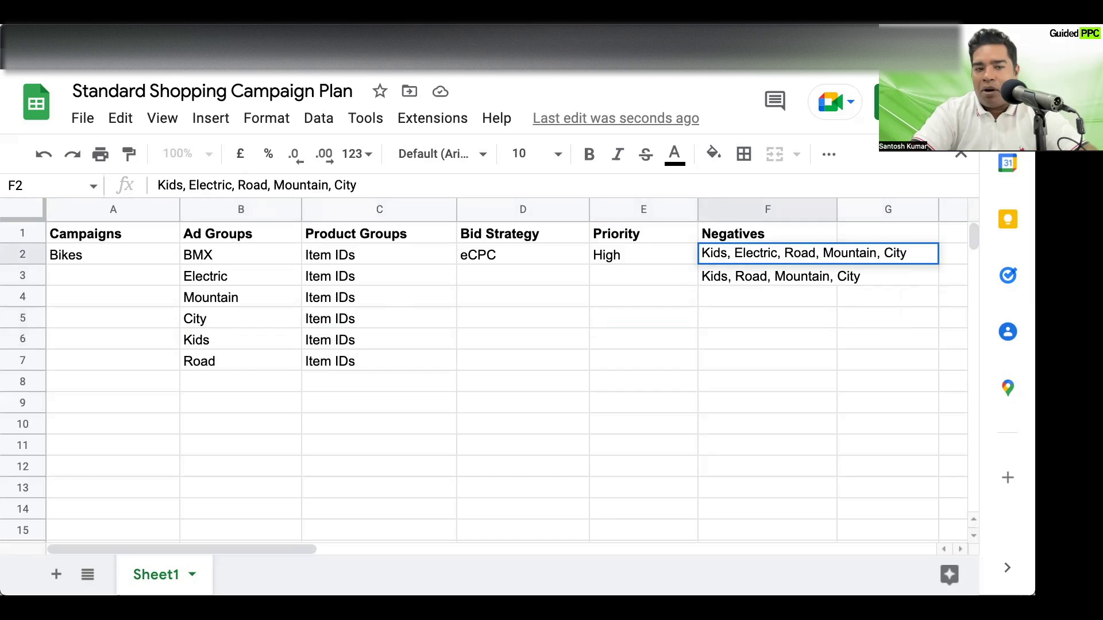
{"action": "key", "text": "Return"}
Step: Copy the BMX negatives to F3 and change Electric to BMX for the Electric row
{"action": "left_click", "coordinate": [766, 255]}
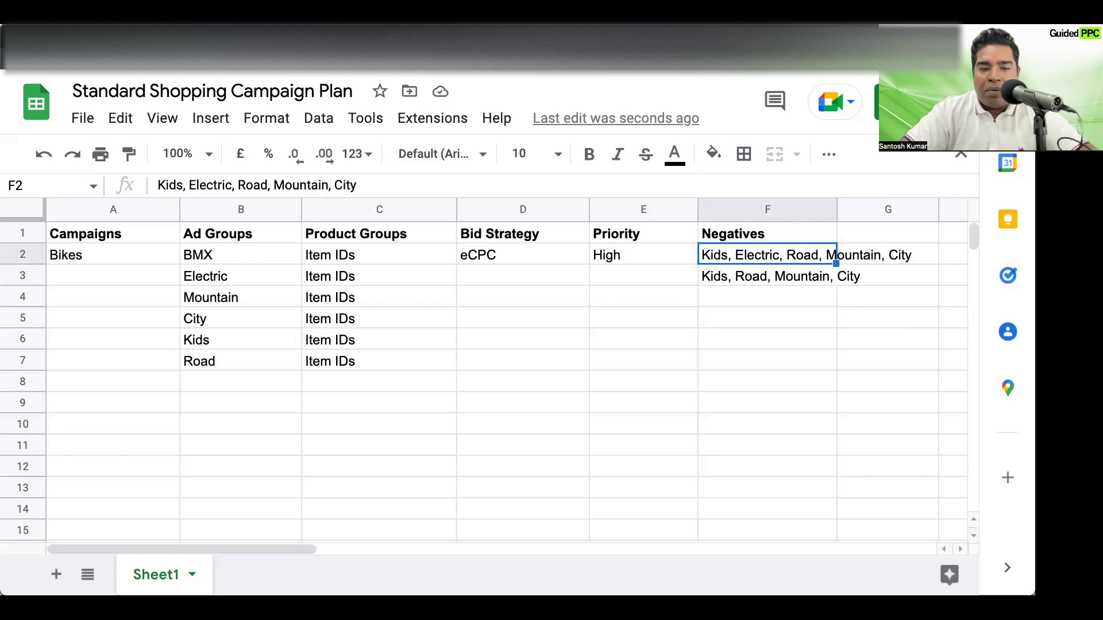
{"action": "key", "text": "ctrl+c"}
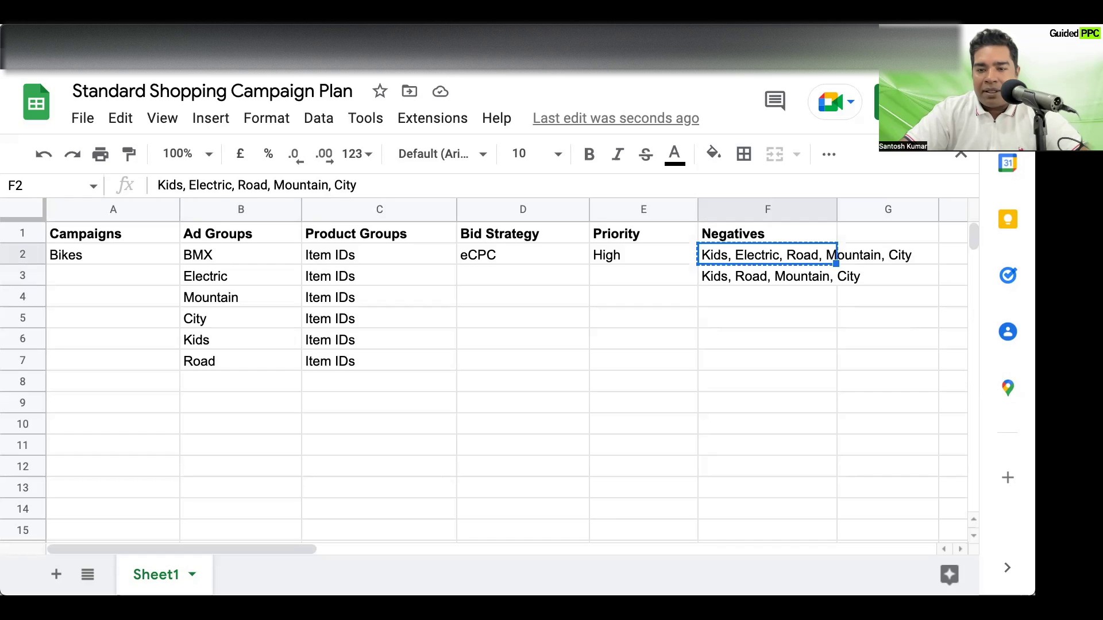
{"action": "left_click", "coordinate": [767, 276]}
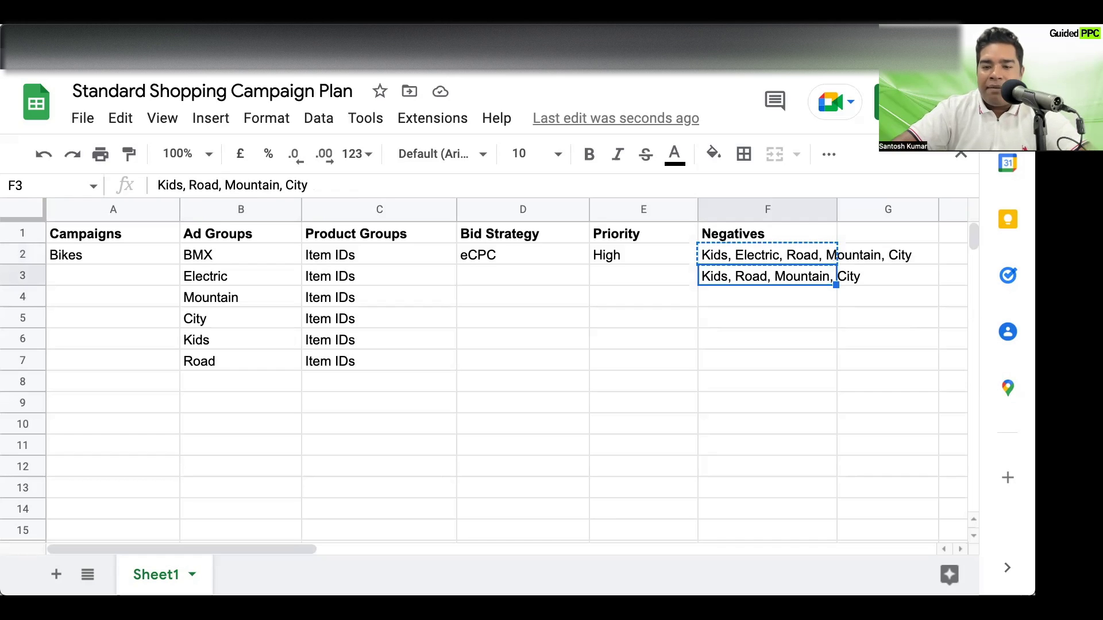
{"action": "key", "text": "ctrl+v"}
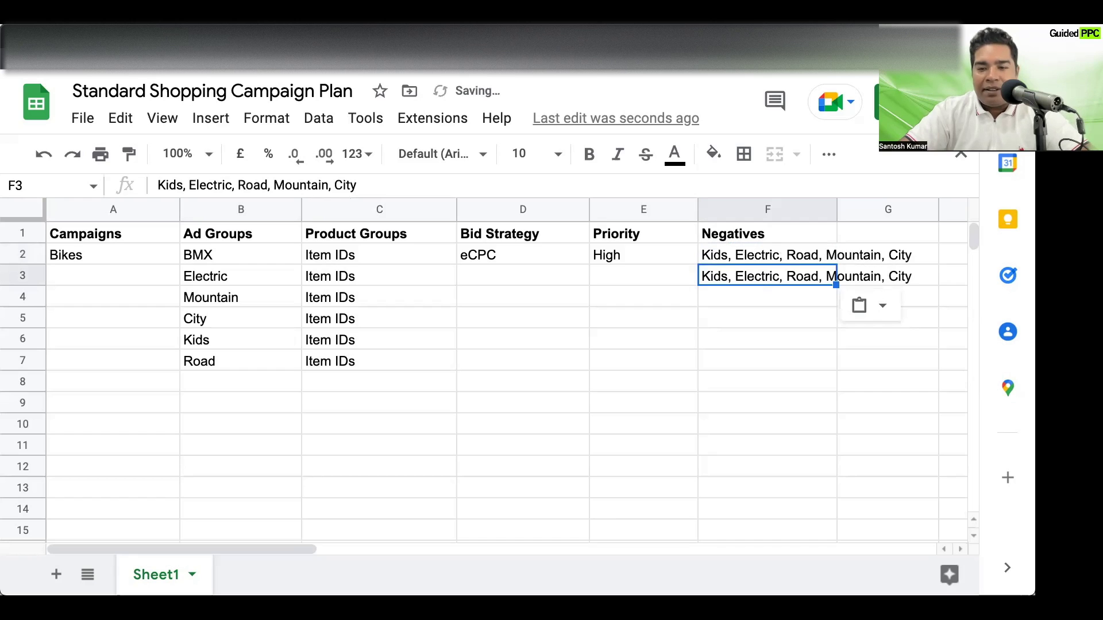
{"action": "double_click", "coordinate": [744, 278]}
{"action": "left_click_drag", "start_coordinate": [736, 275], "coordinate": [777, 275]}
{"action": "type", "text": "BMX"}
{"action": "key", "text": "Return"}
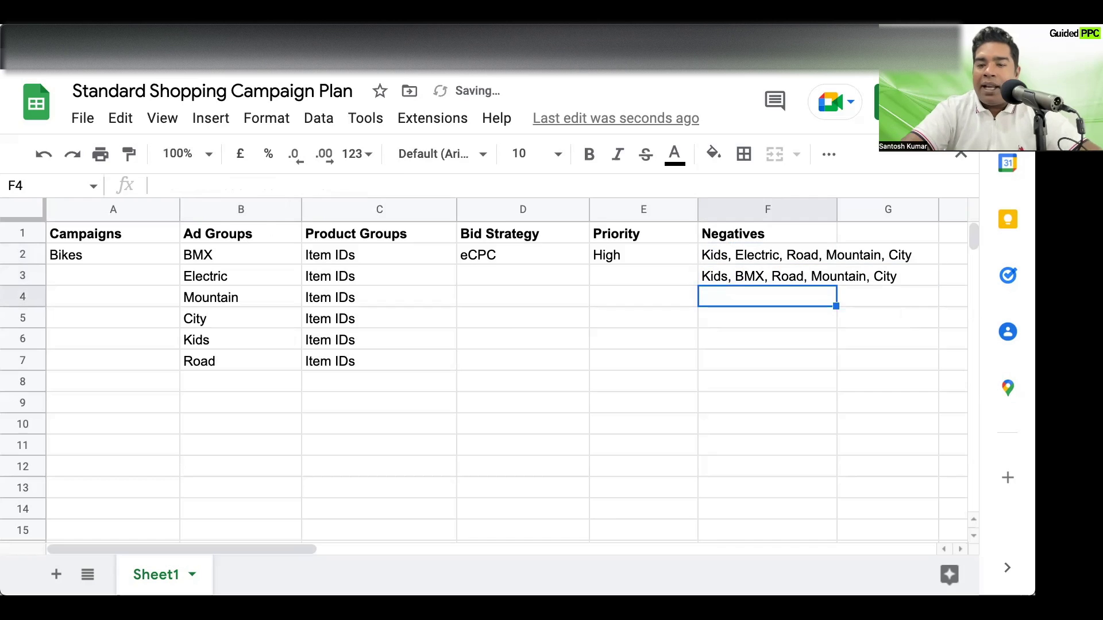
{"action": "key", "text": "Up"}
{"action": "left_click", "coordinate": [768, 254]}
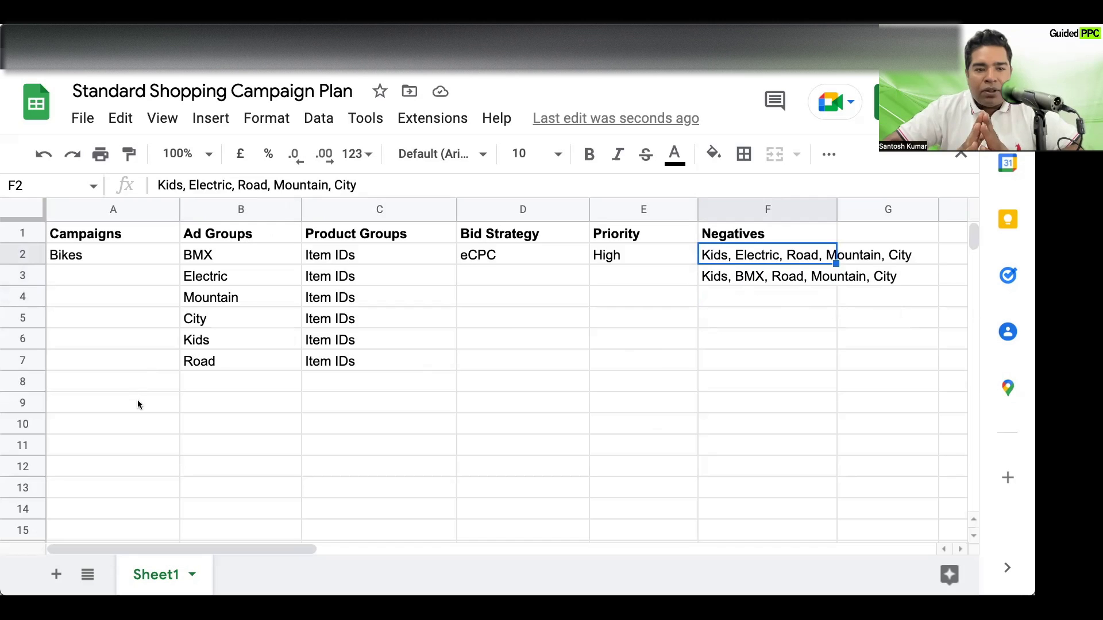
{"action": "left_click", "coordinate": [87, 384]}
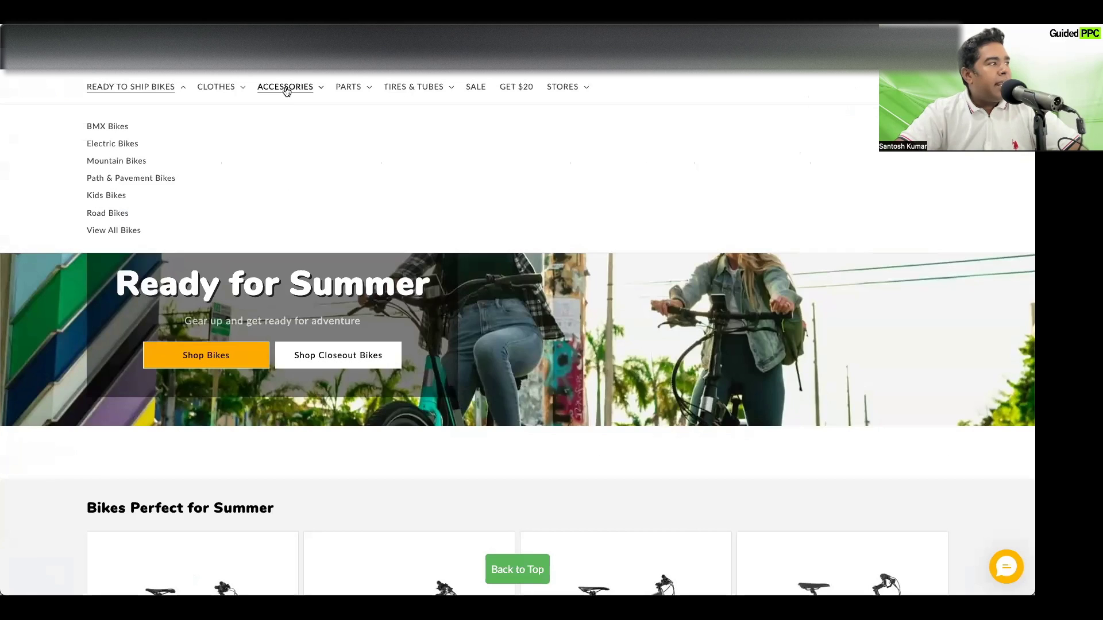
{"action": "left_click", "coordinate": [286, 90]}
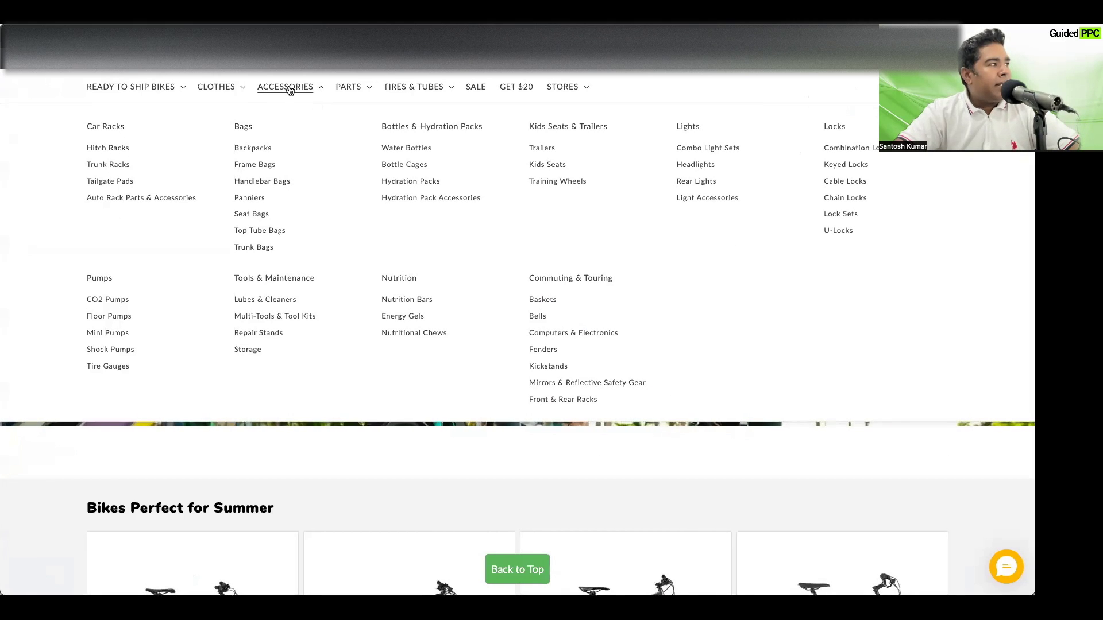
{"action": "left_click", "coordinate": [345, 89]}
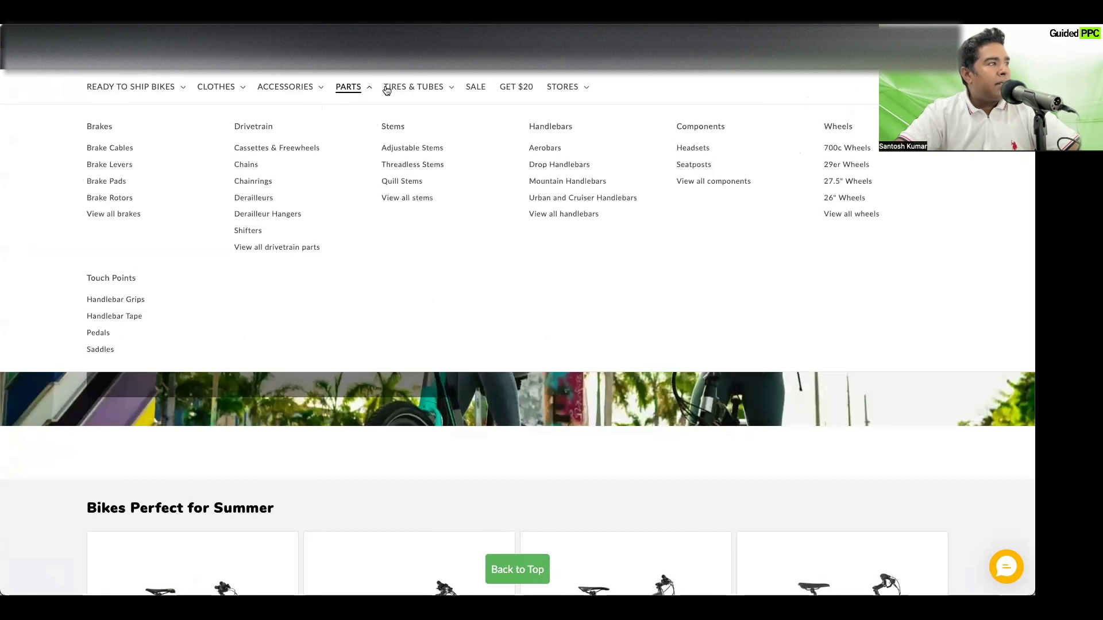
{"action": "left_click", "coordinate": [417, 89]}
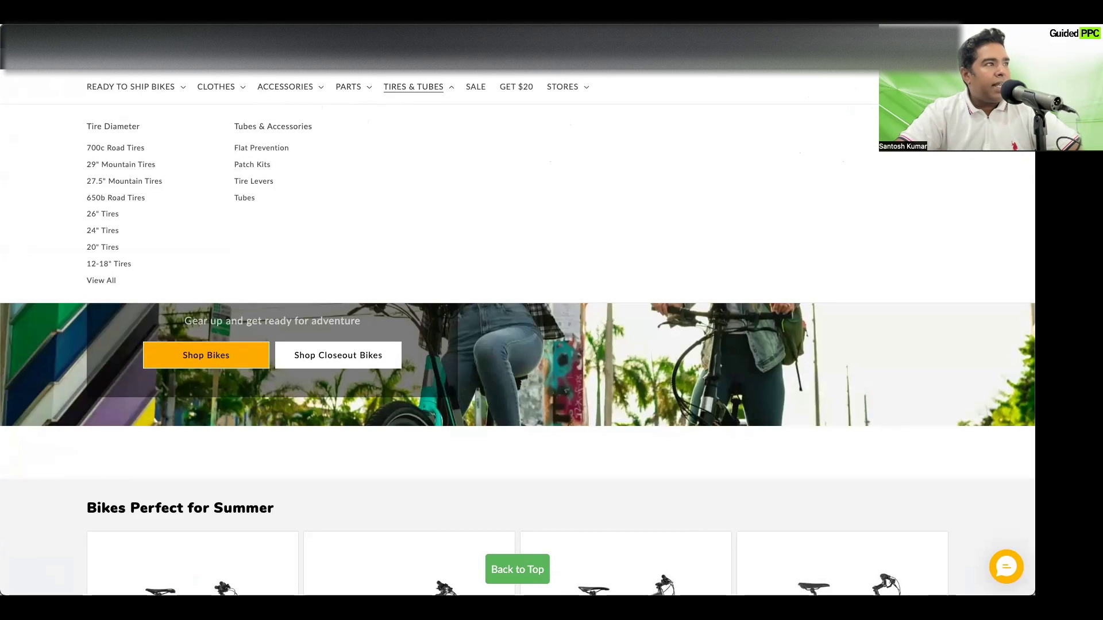
{"action": "key", "text": "ctrl+Tab"}
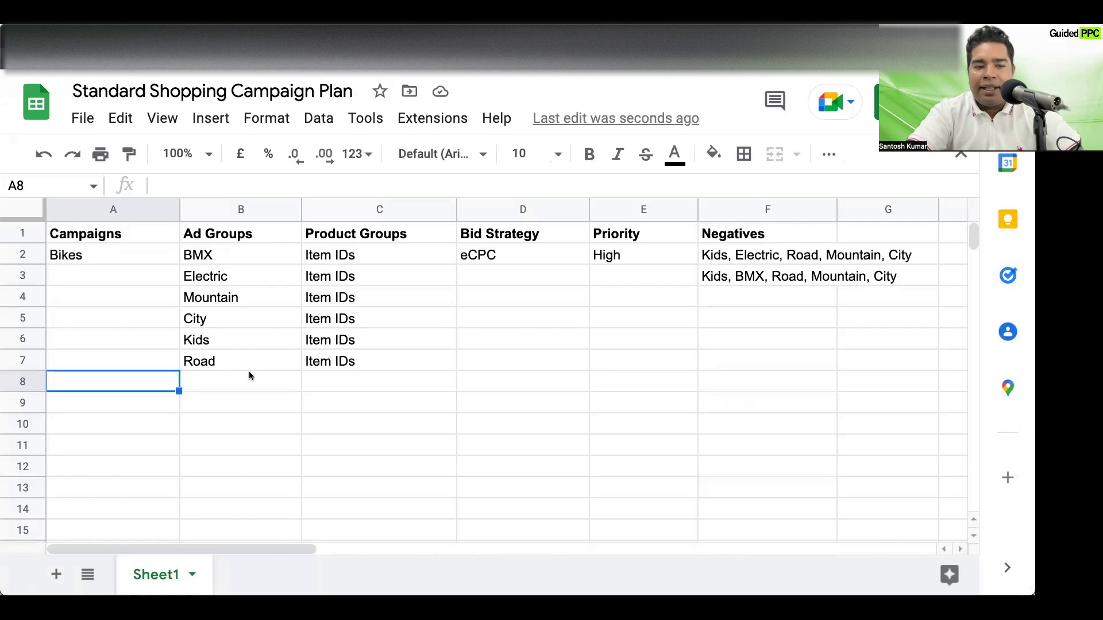
Step: Name the second campaign 'Parts, Gear, Accessories' and widen column A to fit it
{"action": "type", "text": "Parts"}
{"action": "key", "text": "BackSpace"}
{"action": "type", "text": "s, Gear , Accessories"}
{"action": "key", "text": "Return"}
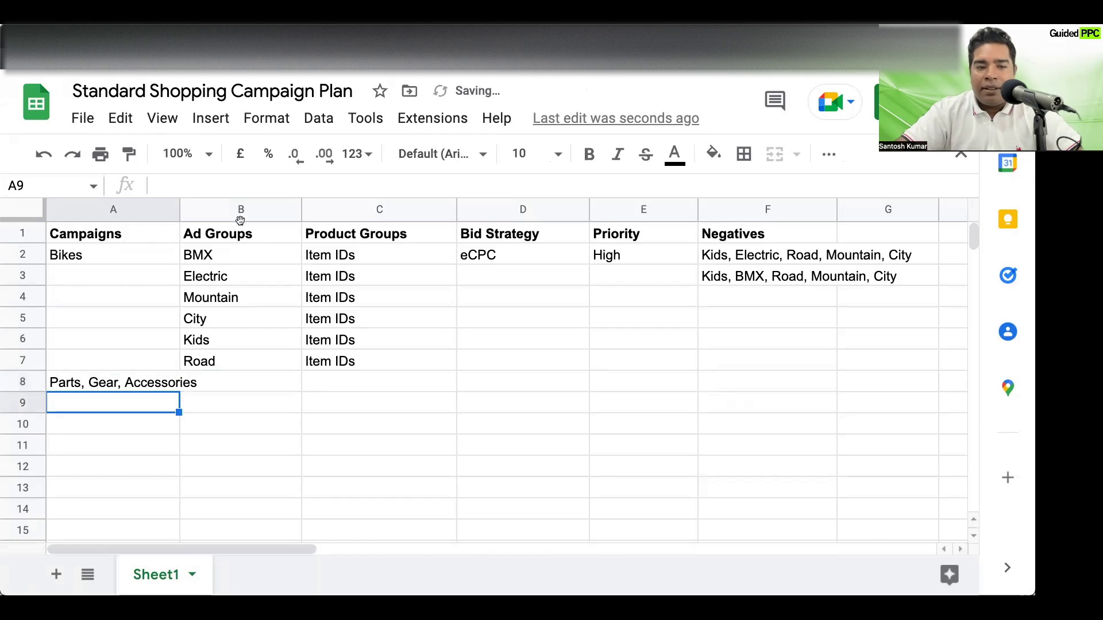
{"action": "double_click", "coordinate": [179, 210]}
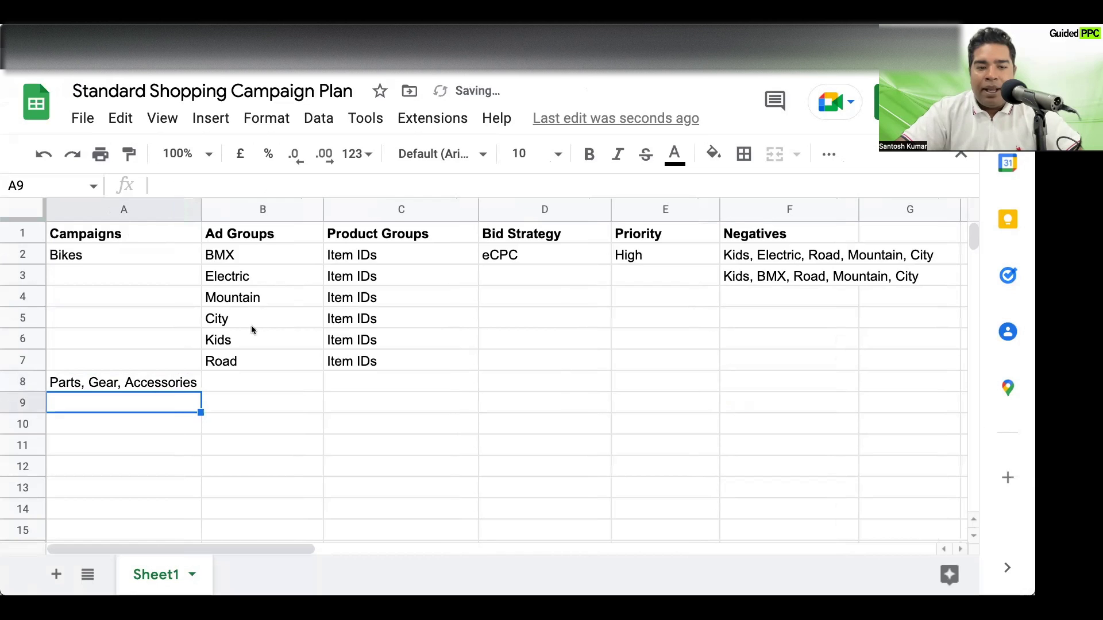
Step: List ad groups Clothes, Parts, Accessories, Tires and Tubes in B8:B12
{"action": "left_click", "coordinate": [239, 374]}
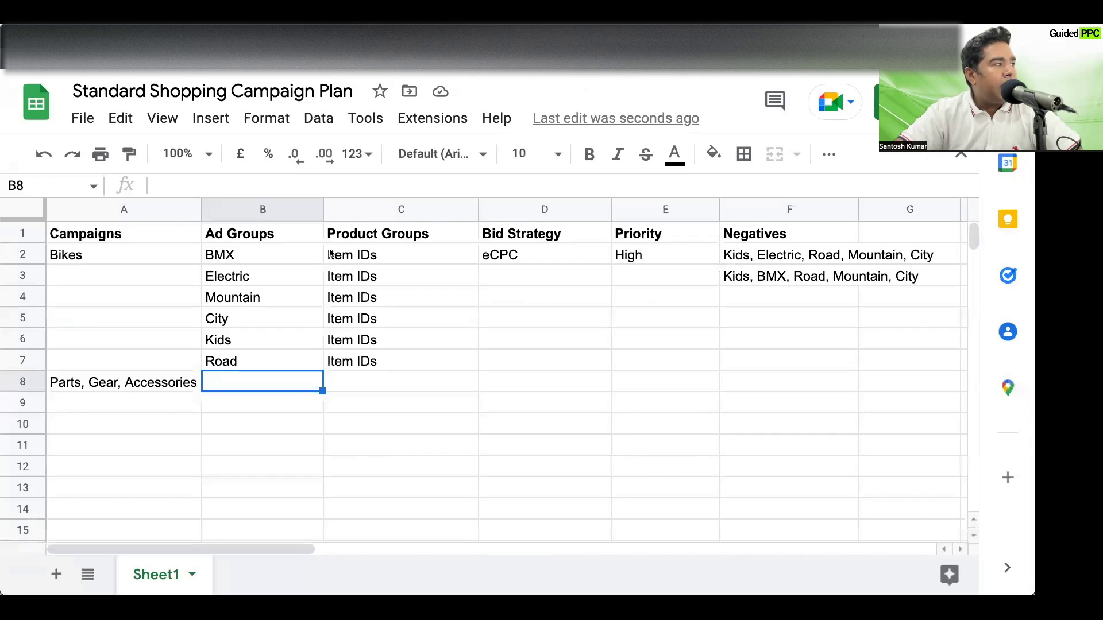
{"action": "type", "text": "Clothes"}
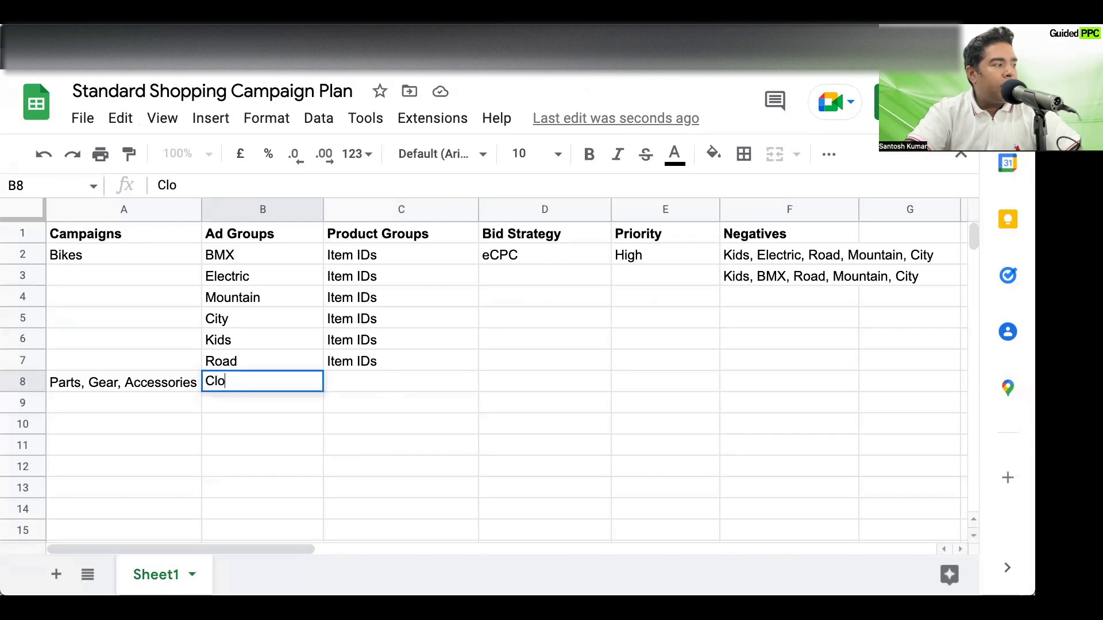
{"action": "key", "text": "Return"}
{"action": "type", "text": "Parts"}
{"action": "key", "text": "Return"}
{"action": "type", "text": "Accessories"}
{"action": "key", "text": "Return"}
{"action": "type", "text": "Tires"}
{"action": "key", "text": "Return"}
{"action": "type", "text": "Tubes"}
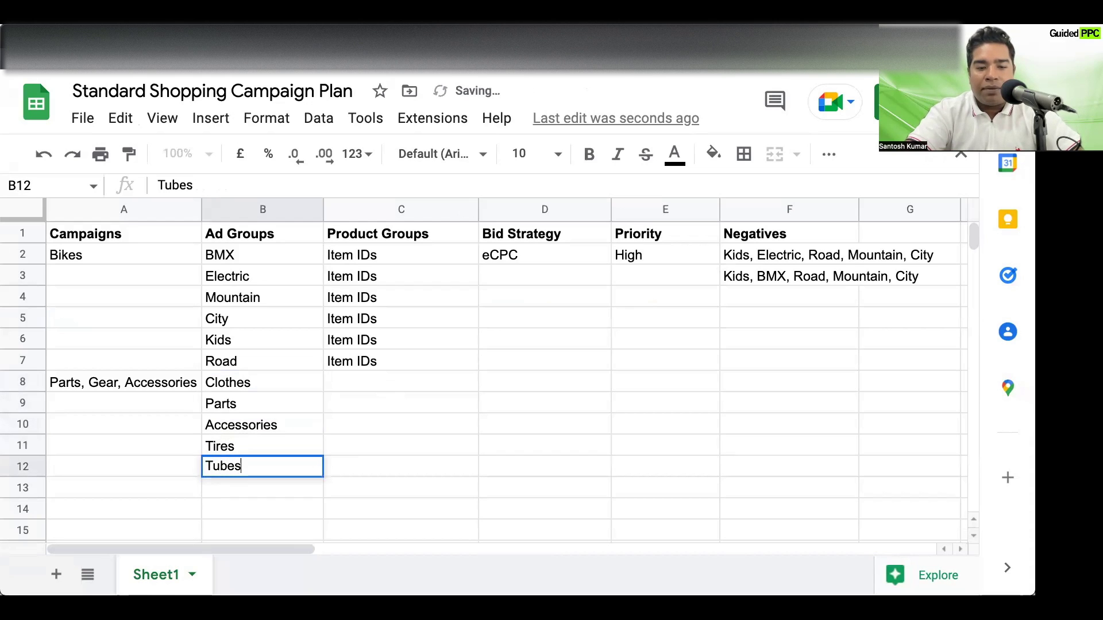
{"action": "key", "text": "Return"}
{"action": "key", "text": "Up"}
{"action": "key", "text": "Up"}
{"action": "key", "text": "Up"}
{"action": "key", "text": "Up"}
{"action": "key", "text": "Up"}
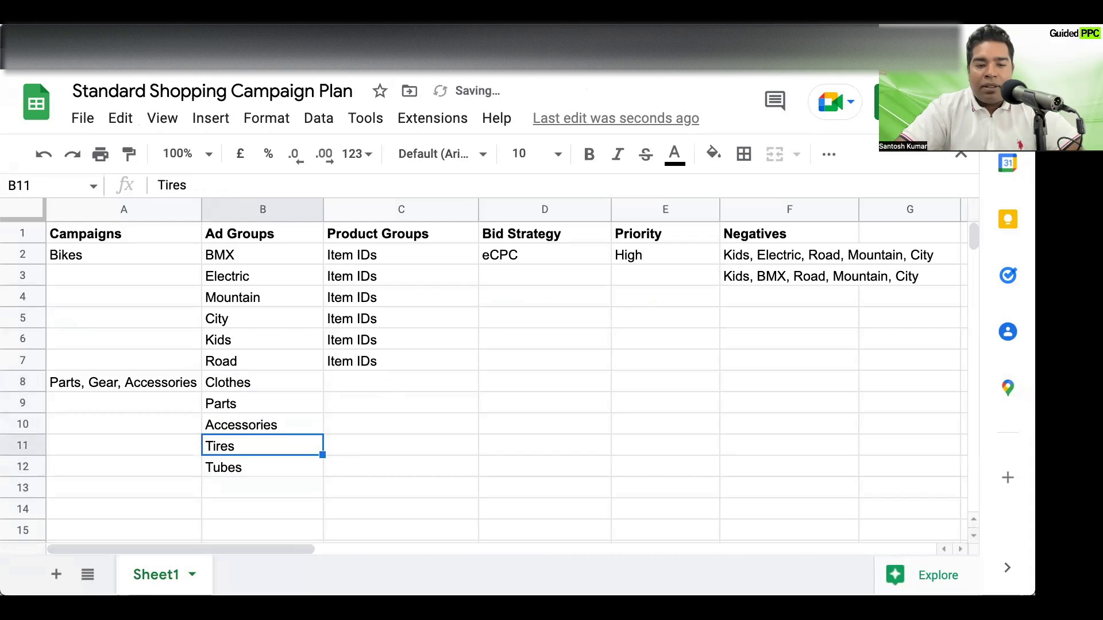
{"action": "key", "text": "Right"}
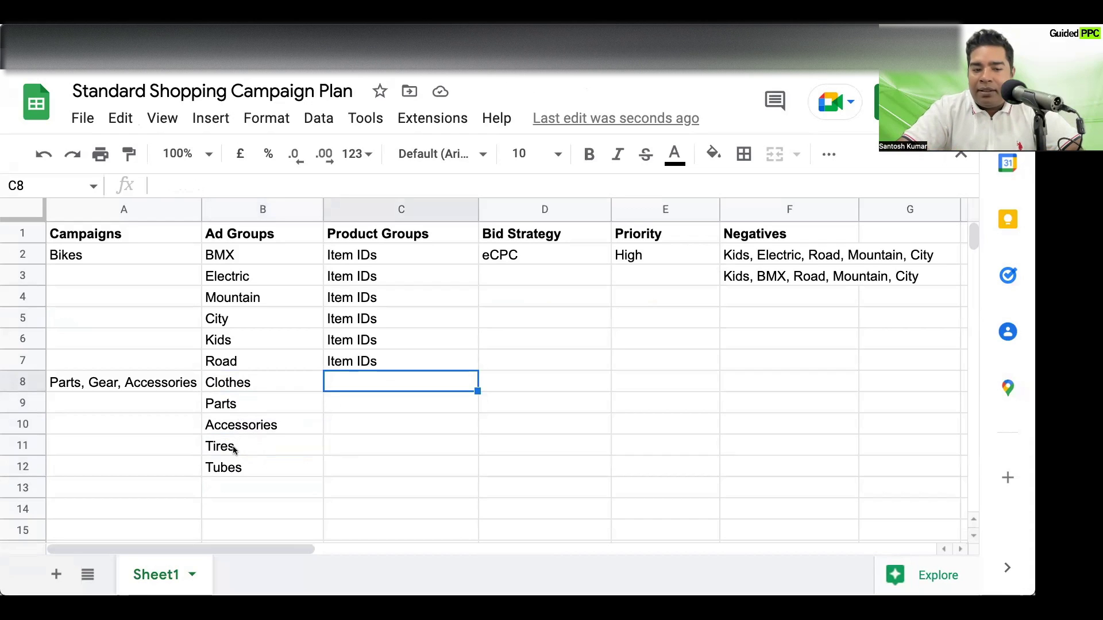
Step: Set Subcategories as the product group in C8 and paste it into C9:C12
{"action": "type", "text": "Subs"}
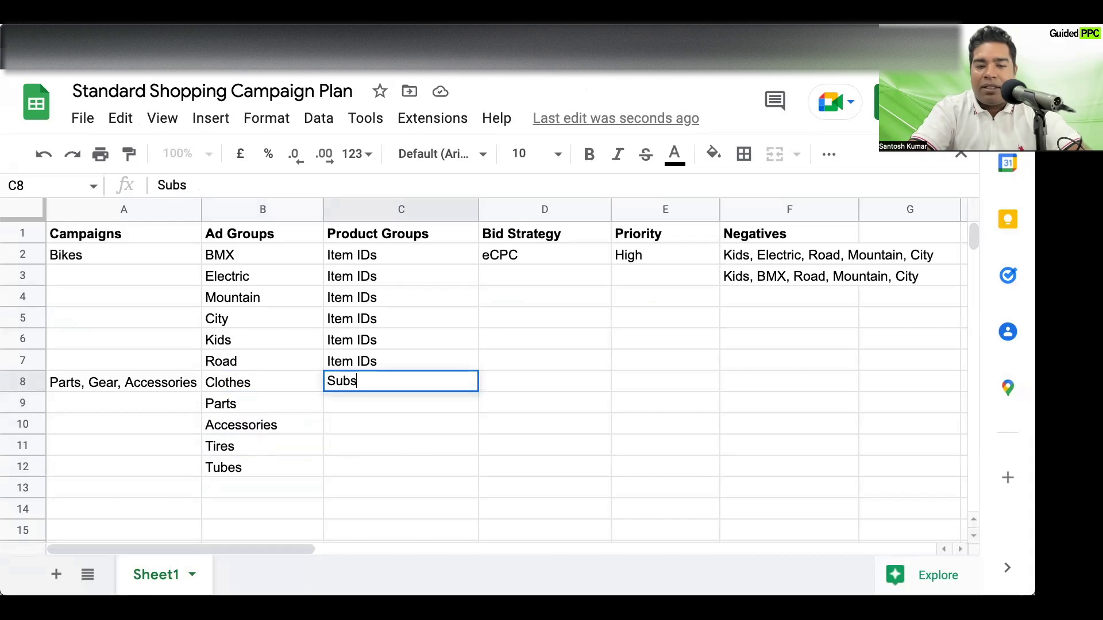
{"action": "type", "text": "categories"}
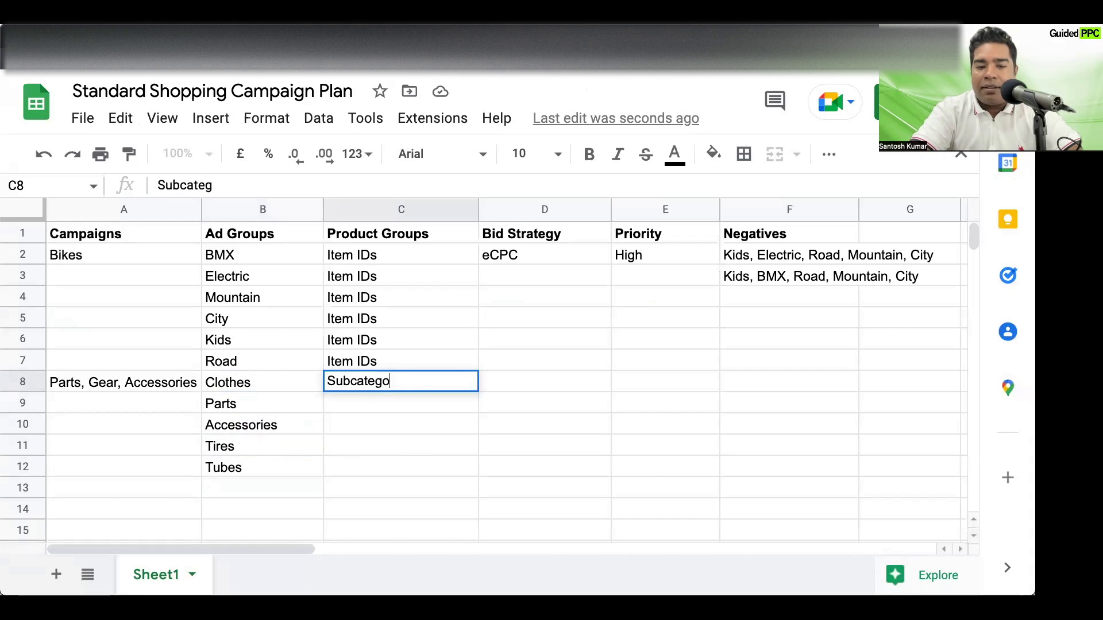
{"action": "key", "text": "Return"}
{"action": "key", "text": "Up"}
{"action": "key", "text": "ctrl+c"}
{"action": "key", "text": "Down"}
{"action": "key", "text": "shift+Down"}
{"action": "key", "text": "shift+Down"}
{"action": "key", "text": "shift+Down"}
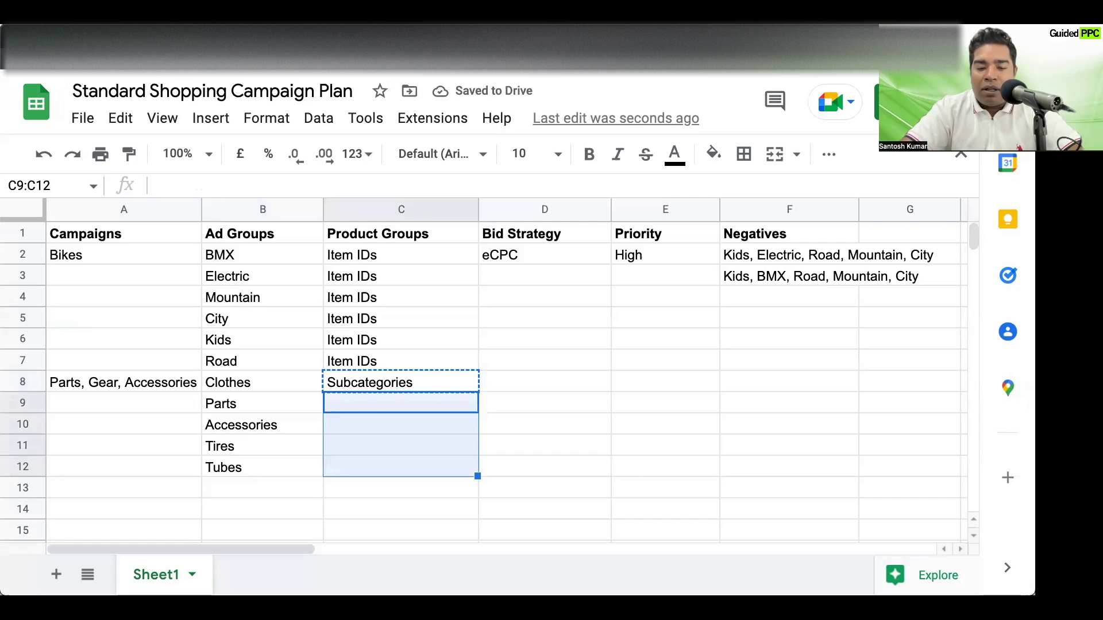
{"action": "key", "text": "ctrl+v"}
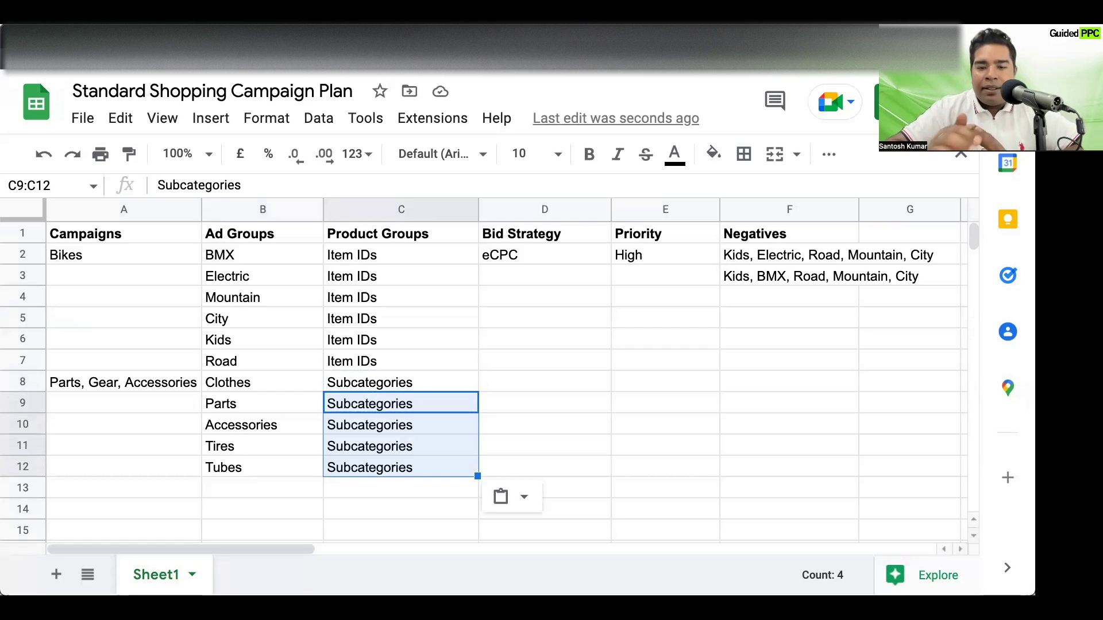
Step: Give the campaign eCPC bidding in D8 and Medium priority in E8
{"action": "left_click", "coordinate": [401, 382]}
{"action": "left_click", "coordinate": [544, 380]}
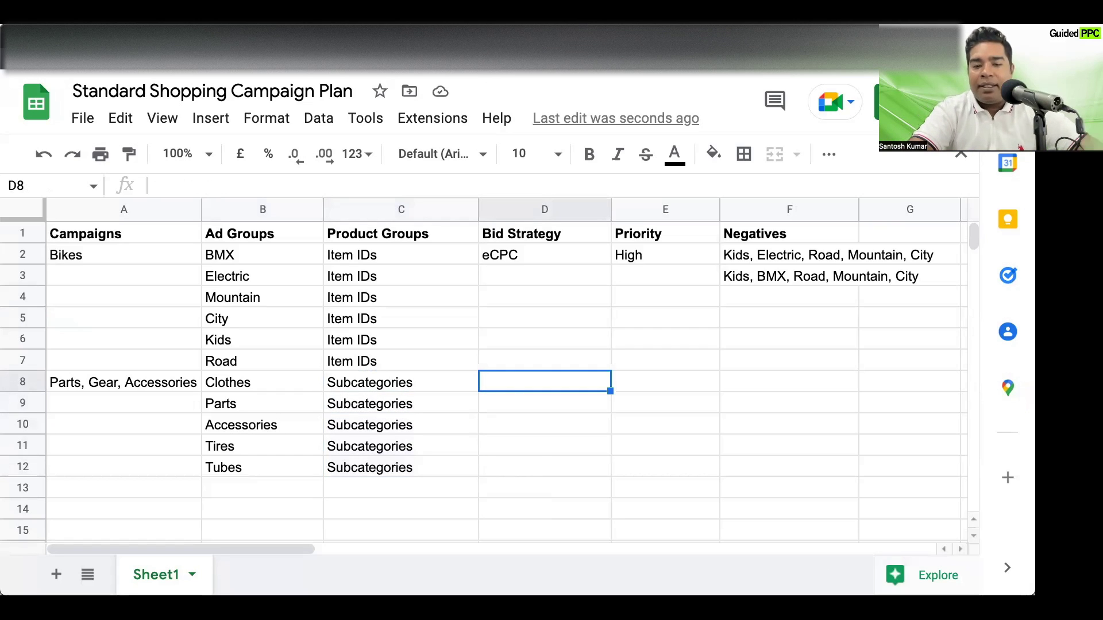
{"action": "type", "text": "eCPC"}
{"action": "key", "text": "Return"}
{"action": "left_click", "coordinate": [665, 381]}
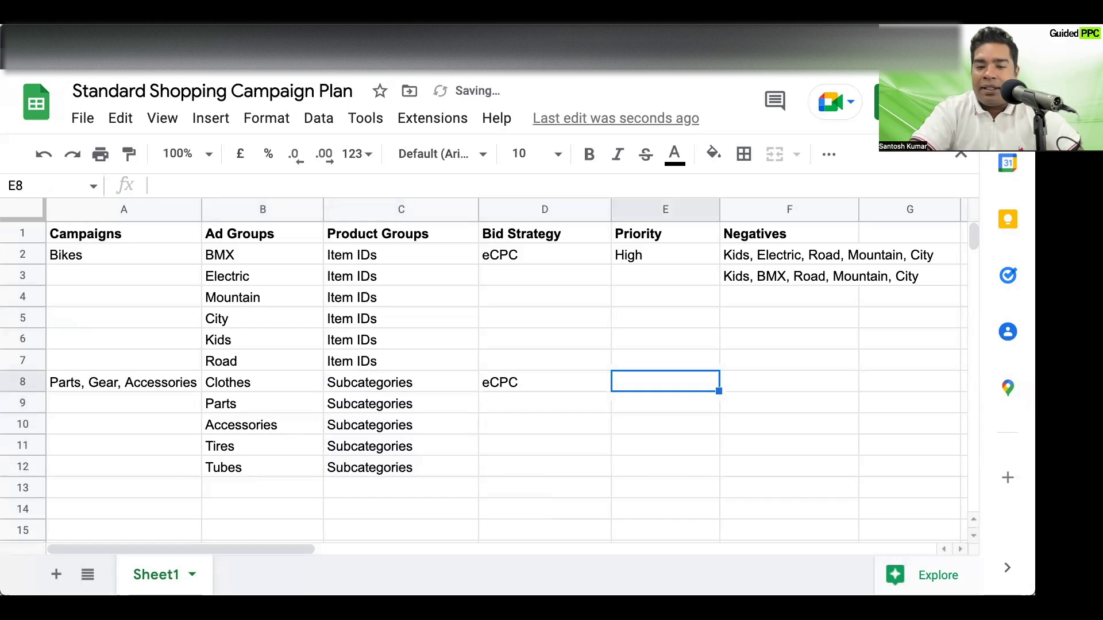
{"action": "type", "text": "Medium"}
{"action": "key", "text": "Return"}
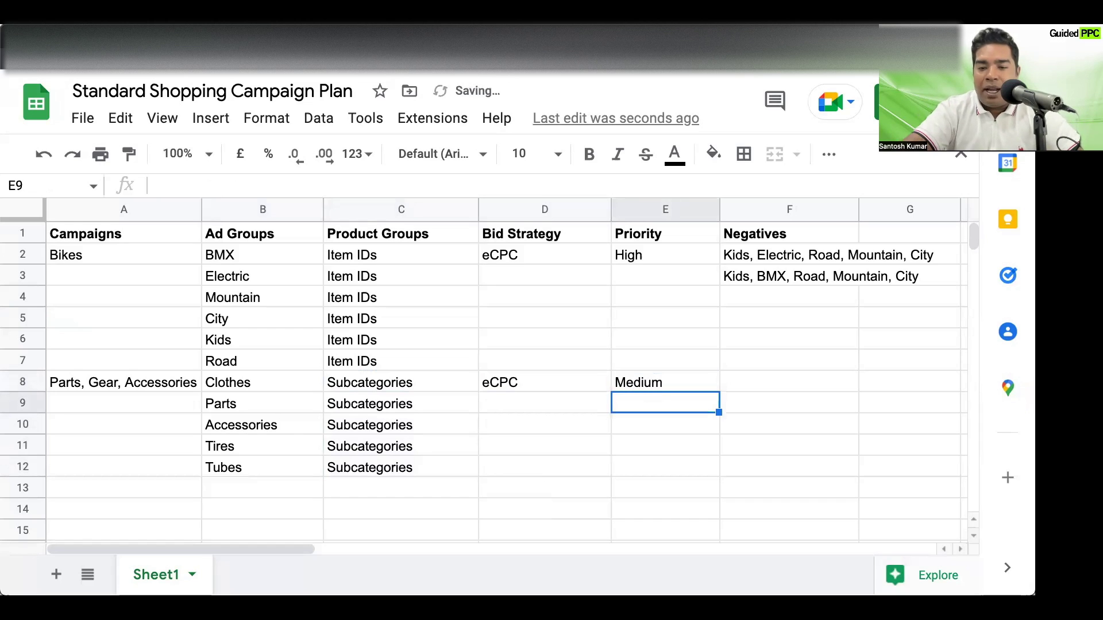
{"action": "key", "text": "Up"}
{"action": "key", "text": "Up"}
{"action": "key", "text": "Up"}
{"action": "key", "text": "Up"}
{"action": "key", "text": "Up"}
{"action": "key", "text": "Up"}
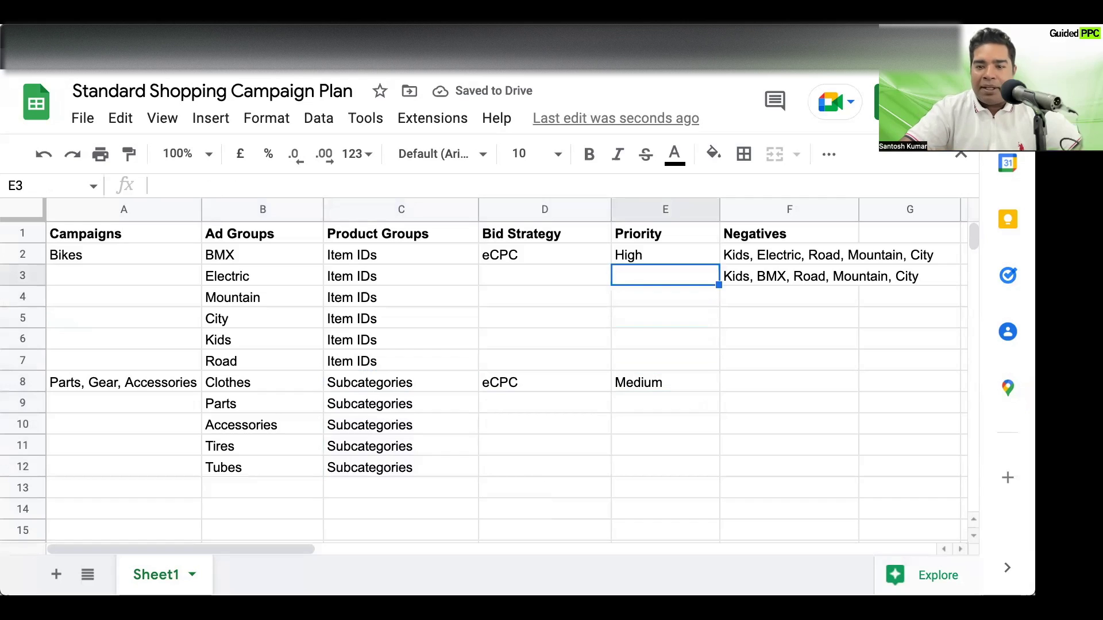
{"action": "key", "text": "Down"}
{"action": "key", "text": "Down"}
{"action": "key", "text": "Down"}
{"action": "key", "text": "Down"}
{"action": "key", "text": "Down"}
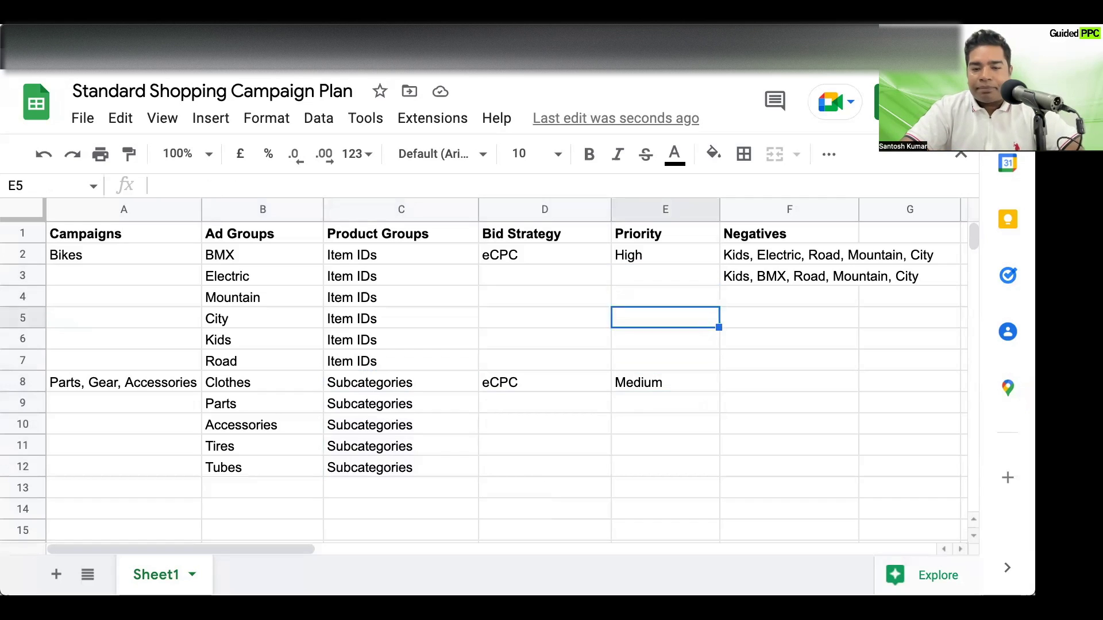
{"action": "key", "text": "Right"}
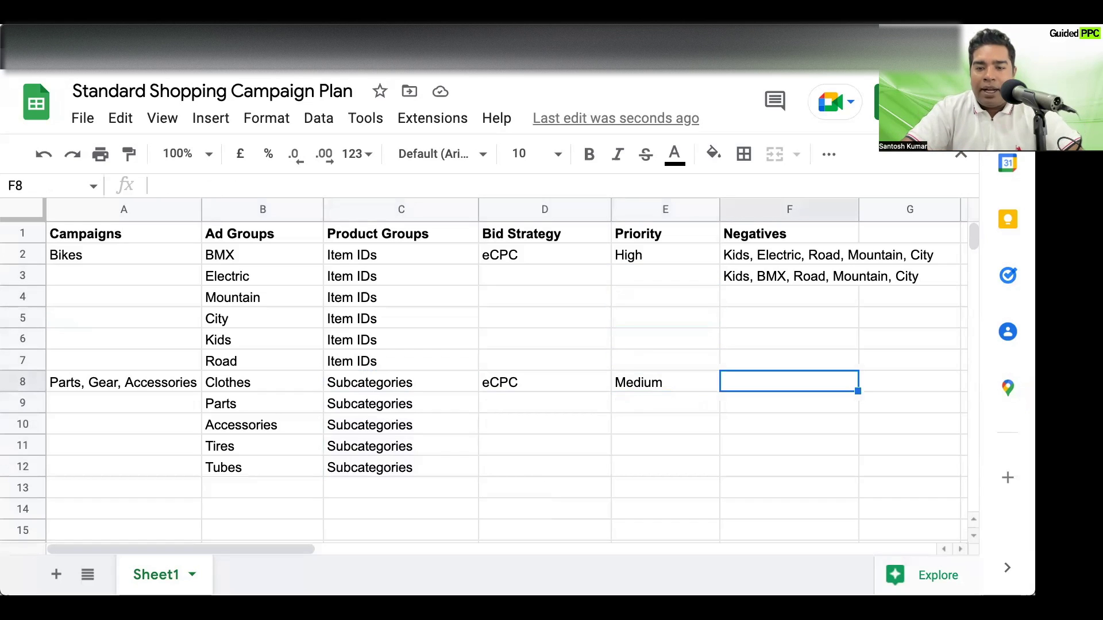
{"action": "key", "text": "Left"}
{"action": "key", "text": "Left"}
{"action": "key", "text": "Left"}
{"action": "key", "text": "Left"}
{"action": "key", "text": "Left"}
{"action": "key", "text": "Right"}
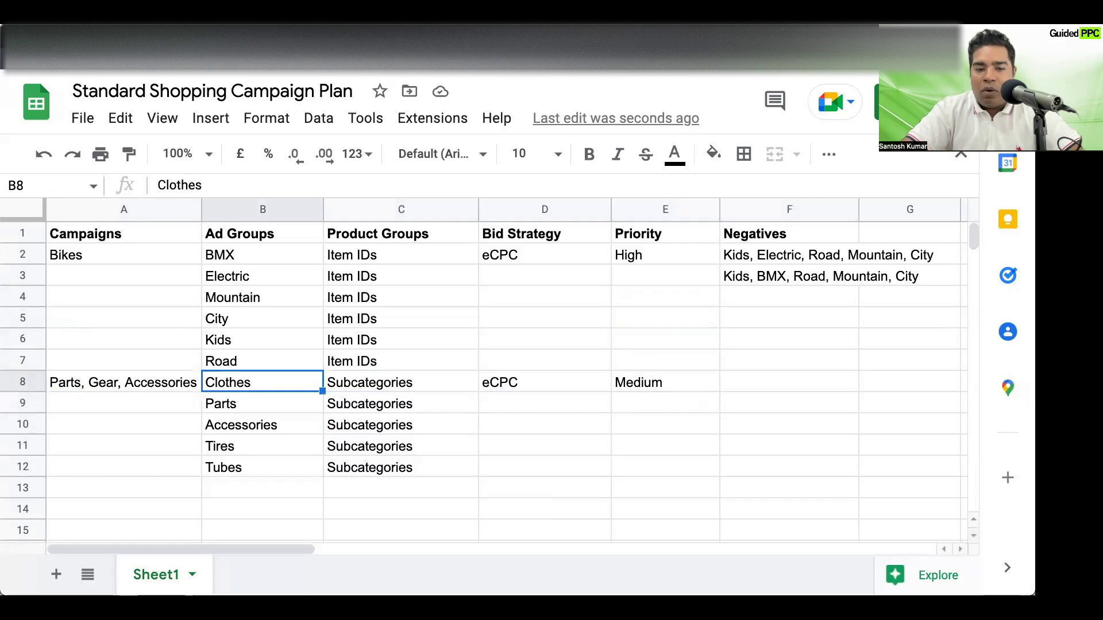
{"action": "key", "text": "shift+Down"}
{"action": "key", "text": "shift+Down"}
{"action": "key", "text": "shift+Down"}
{"action": "key", "text": "shift+Down"}
{"action": "key", "text": "Right"}
{"action": "key", "text": "Right"}
{"action": "key", "text": "Right"}
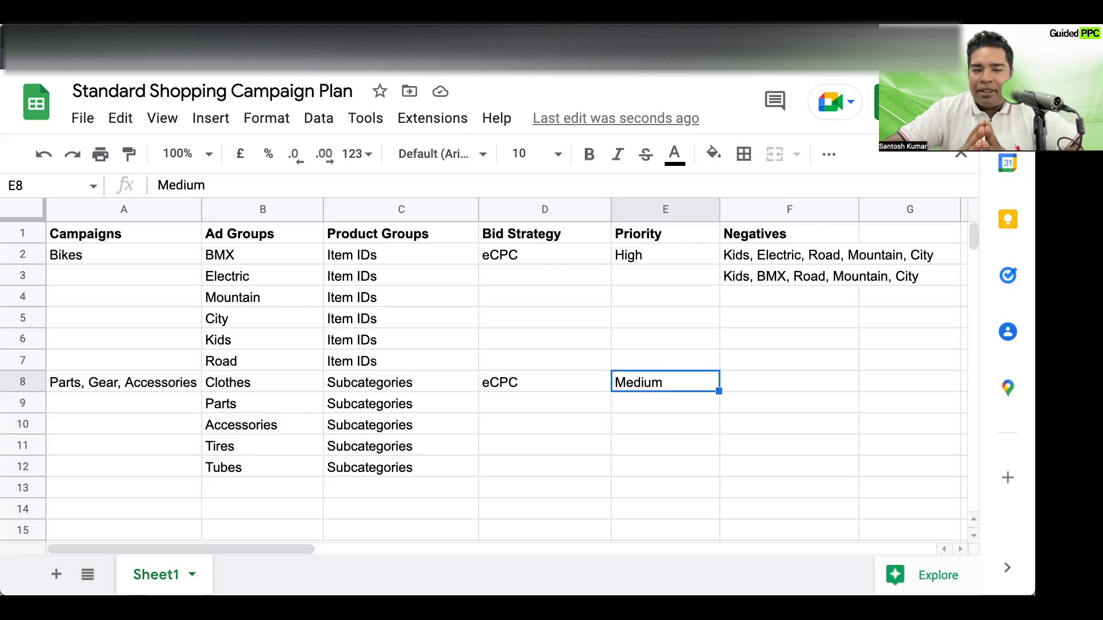
{"action": "key", "text": "Left"}
{"action": "key", "text": "Left"}
{"action": "key", "text": "Left"}
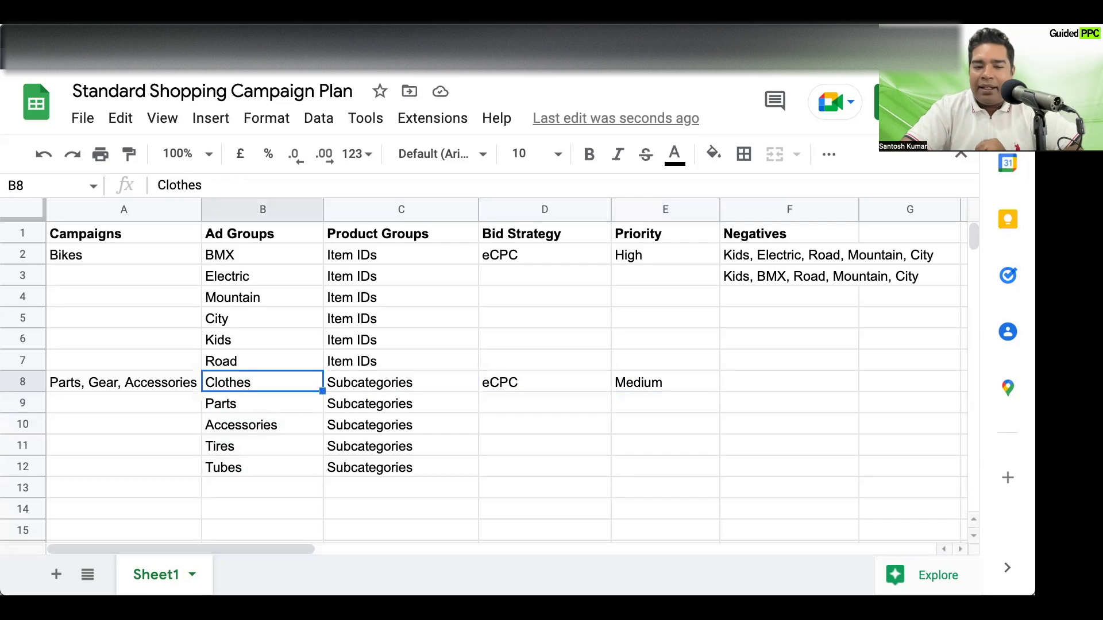
{"action": "left_click", "coordinate": [262, 424]}
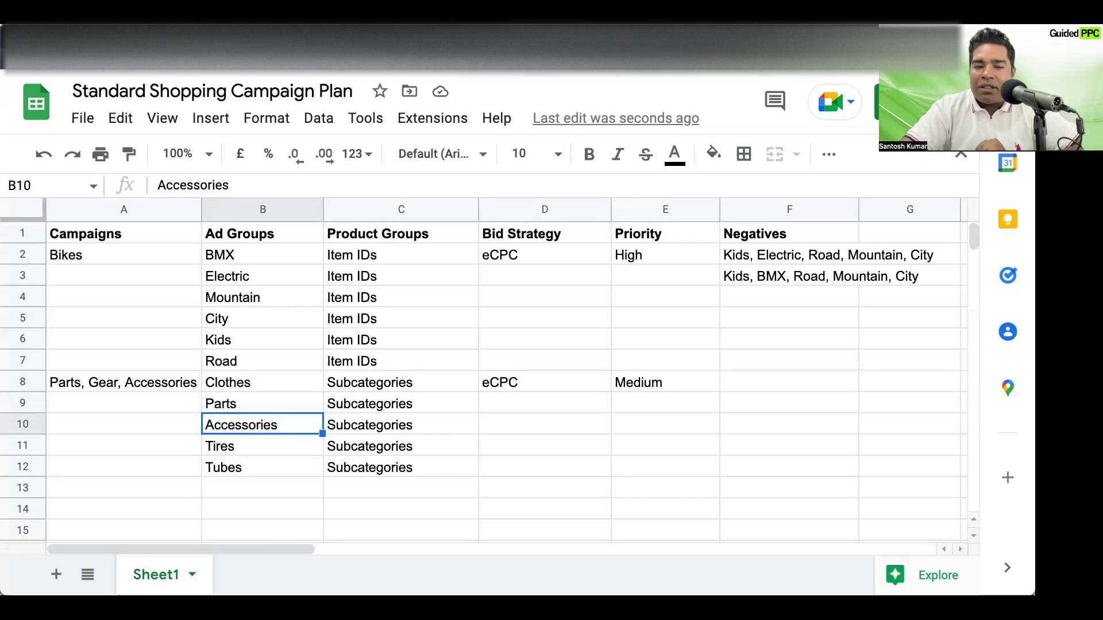
{"action": "key", "text": "Up"}
{"action": "key", "text": "Up"}
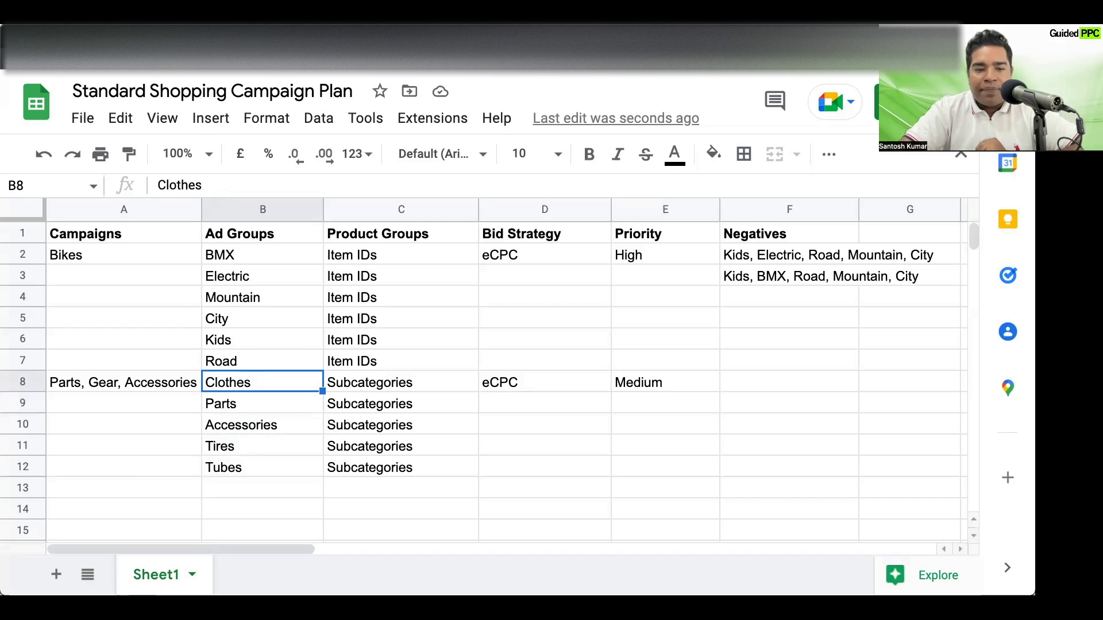
Step: Enter 'Universal + Other categories' in F8 and fill it down to F12
{"action": "key", "text": "Left"}
{"action": "key", "text": "Right"}
{"action": "key", "text": "Right"}
{"action": "key", "text": "Right"}
{"action": "key", "text": "Right"}
{"action": "key", "text": "Right"}
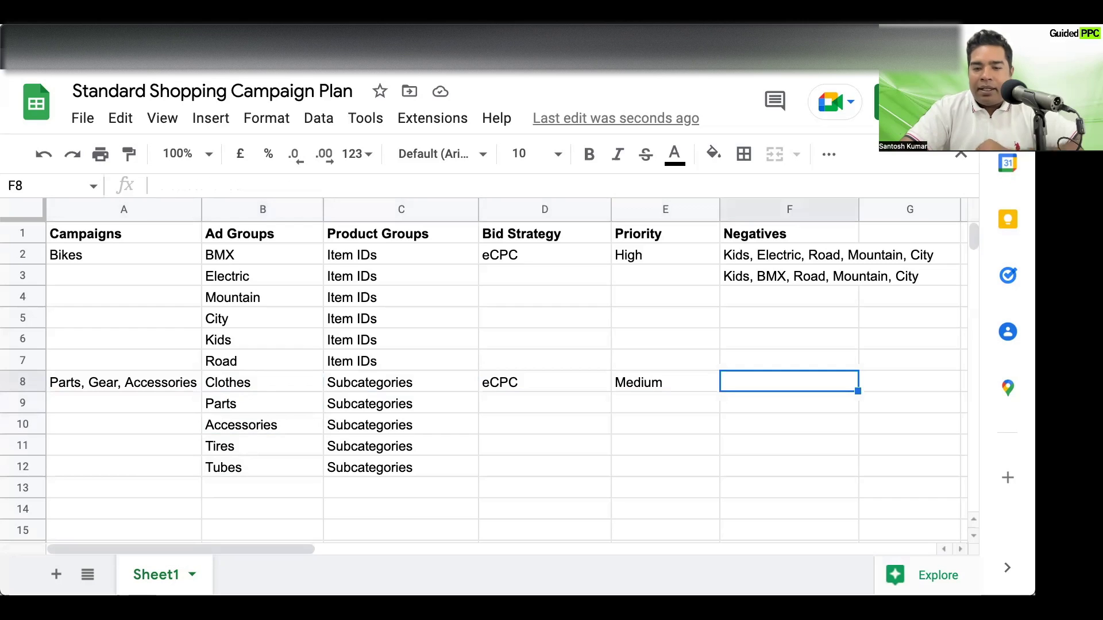
{"action": "type", "text": "Un"}
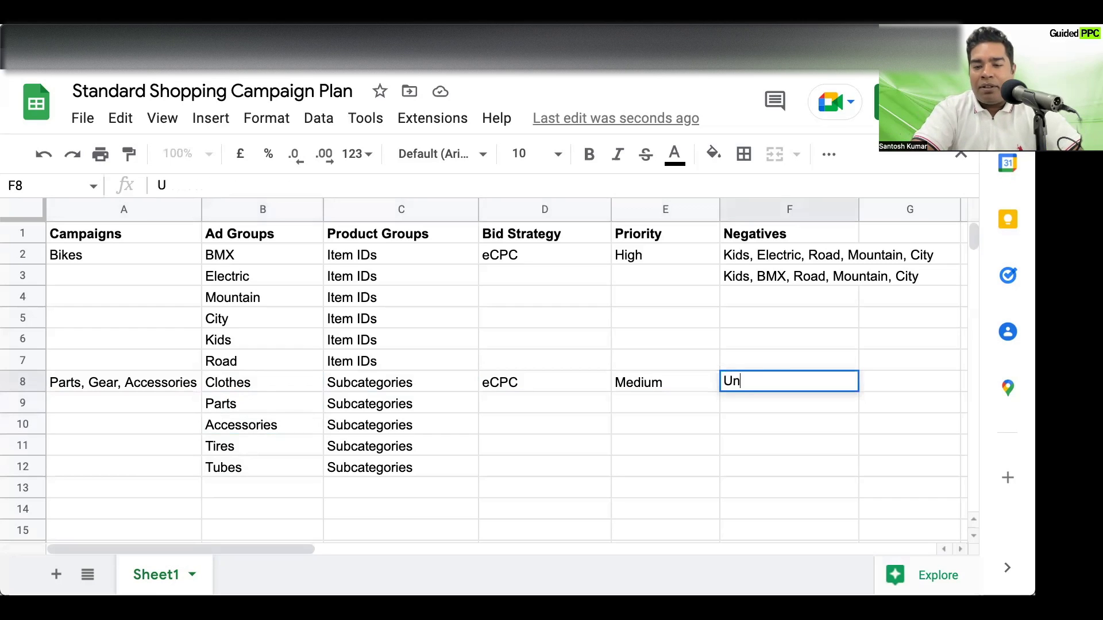
{"action": "type", "text": "iversal + Other categories"}
{"action": "key", "text": "Return"}
{"action": "key", "text": "Up"}
{"action": "left_click_drag", "start_coordinate": [858, 391], "coordinate": [857, 468]}
Step: Review the Bikes negatives in F2 and F3 without changing them
{"action": "left_click", "coordinate": [790, 297]}
{"action": "left_click", "coordinate": [789, 254]}
{"action": "left_click", "coordinate": [789, 275]}
{"action": "left_click", "coordinate": [789, 255]}
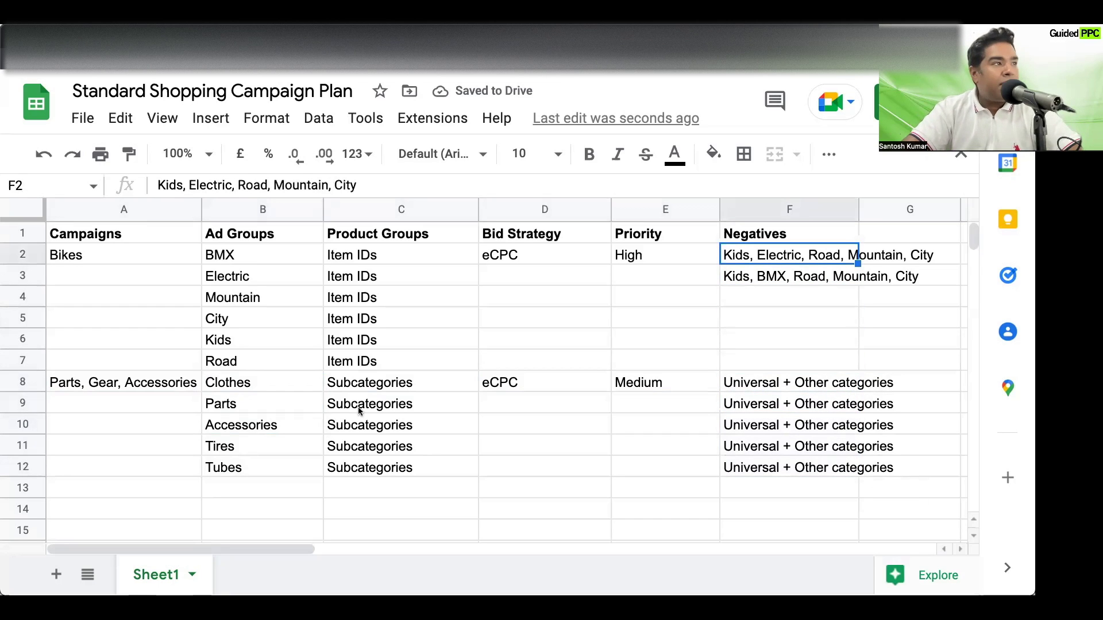
{"action": "double_click", "coordinate": [728, 255]}
{"action": "key", "text": "Escape"}
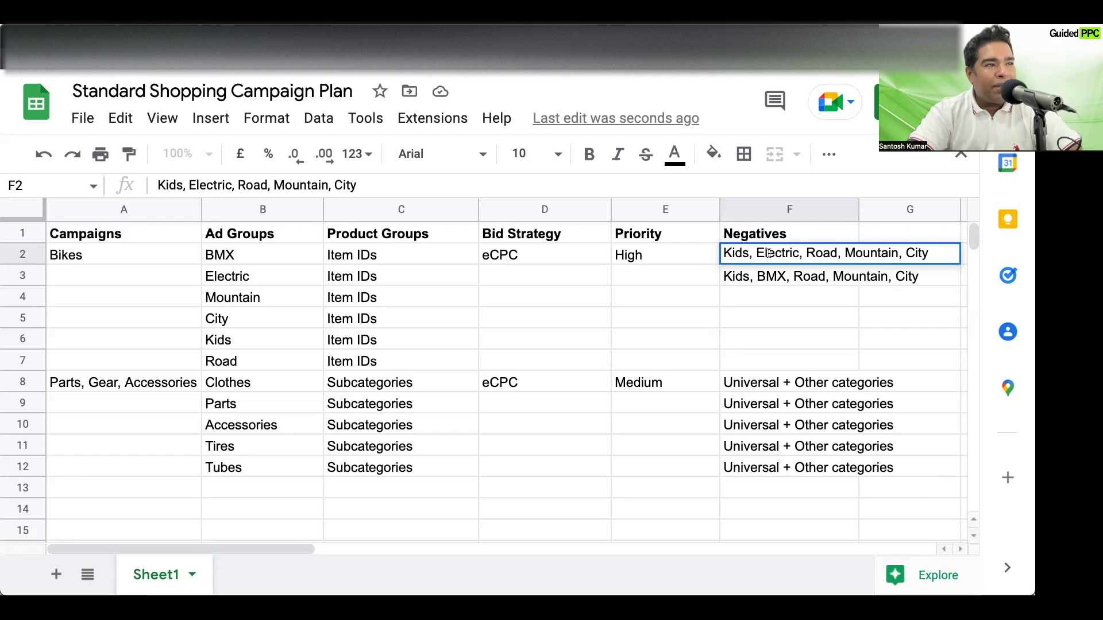
Step: Prefix 'Universal,' to the BMX and Electric negatives lists, ahead of Kids, BMX, Road, Mountain, City
{"action": "type", "text": "Universal,"}
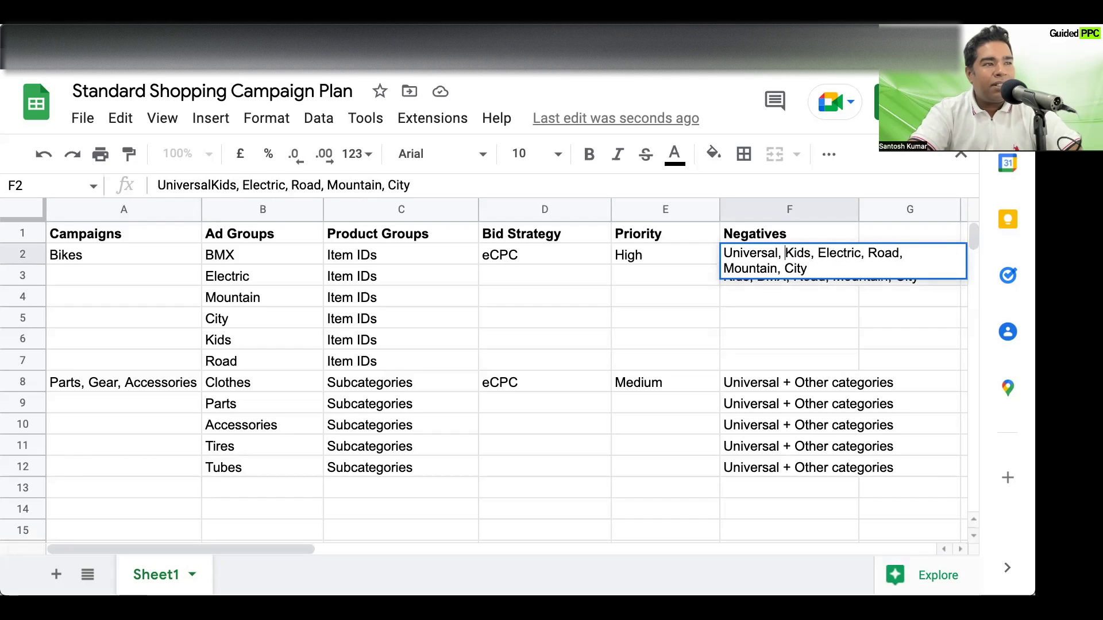
{"action": "key", "text": "Return"}
{"action": "left_click", "coordinate": [858, 254]}
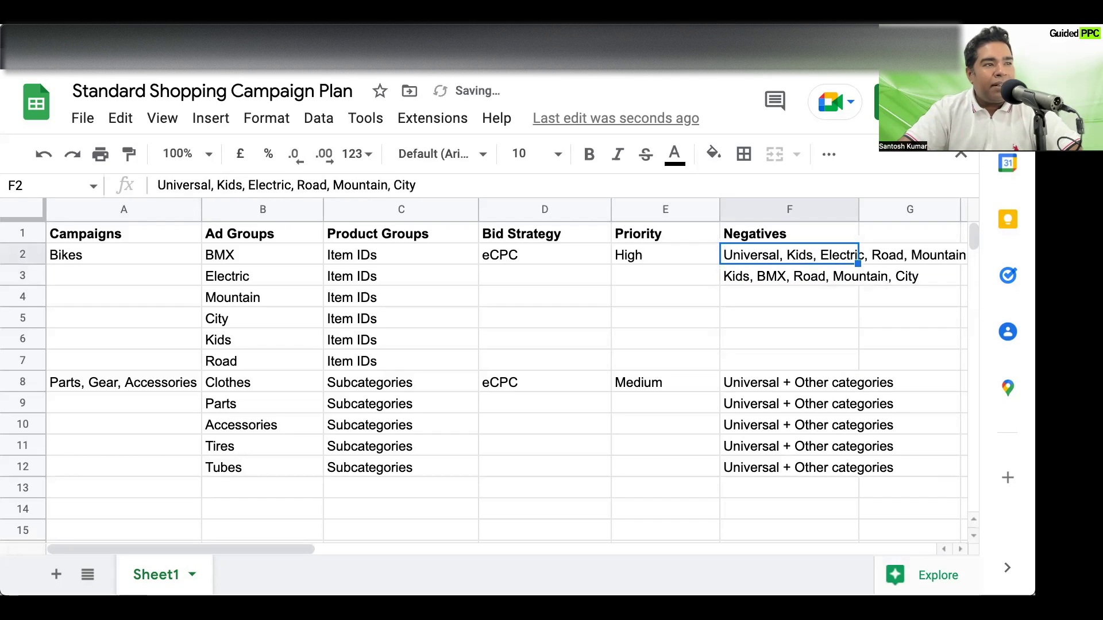
{"action": "key", "text": "ctrl+c"}
{"action": "key", "text": "Down"}
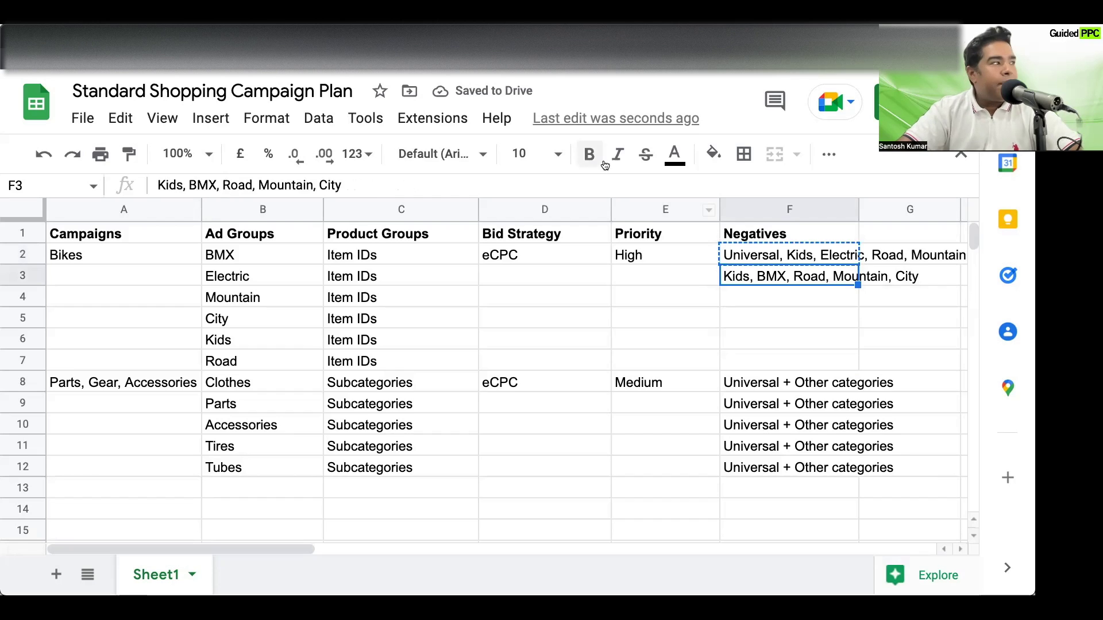
{"action": "left_click", "coordinate": [157, 184]}
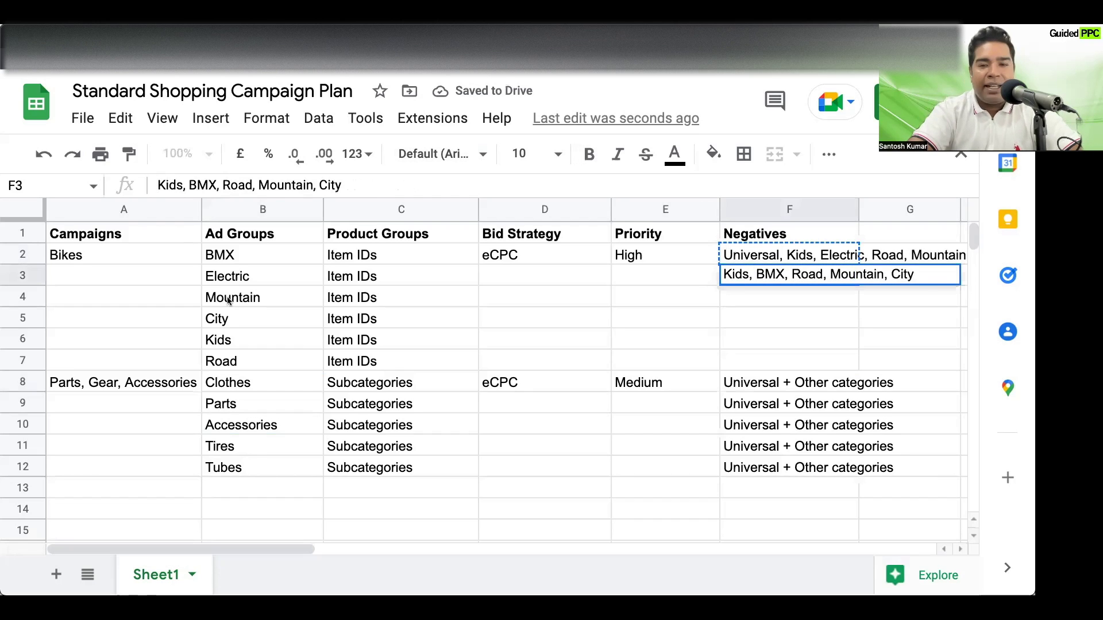
{"action": "type", "text": "Universal,"}
{"action": "key", "text": "Return"}
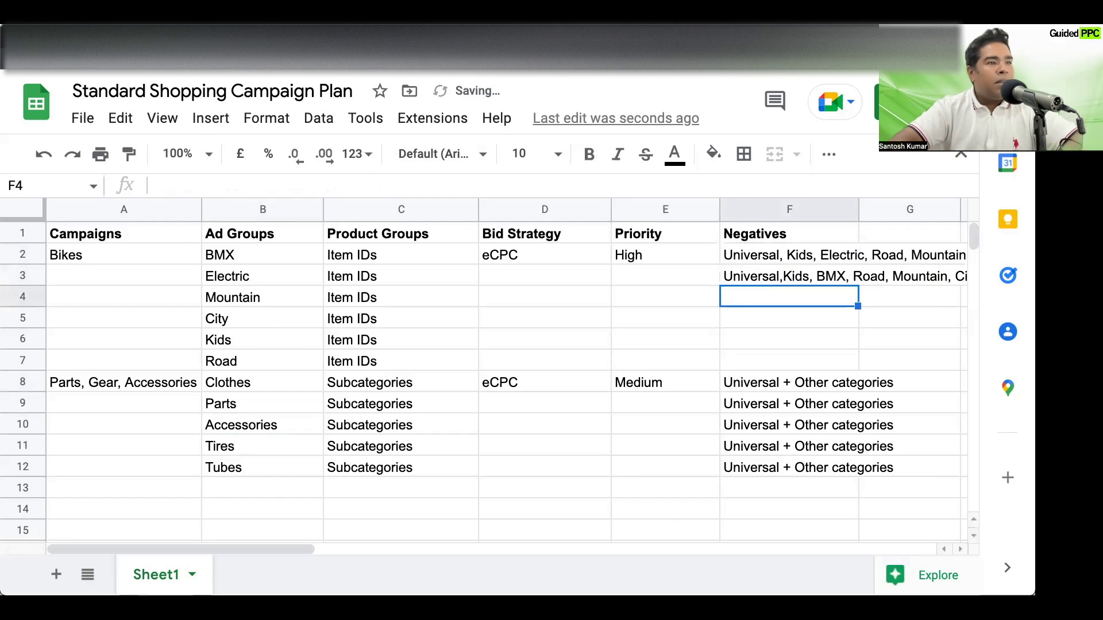
{"action": "left_click", "coordinate": [121, 492]}
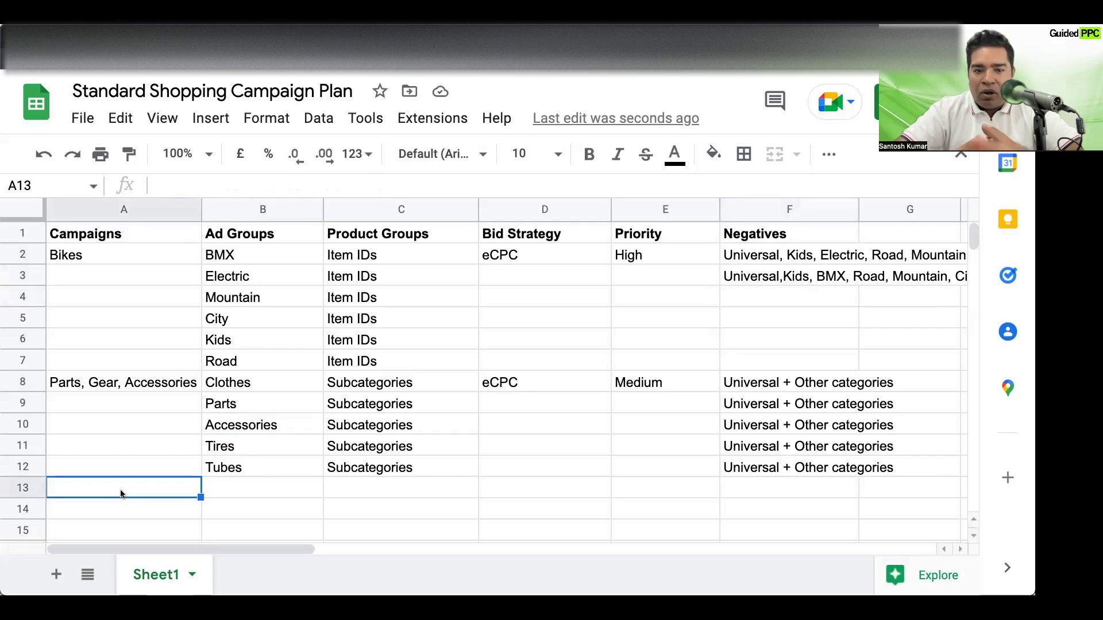
Step: Enter CatchAll as the campaign name in A13 with ad group Everything
{"action": "type", "text": "CatchAll"}
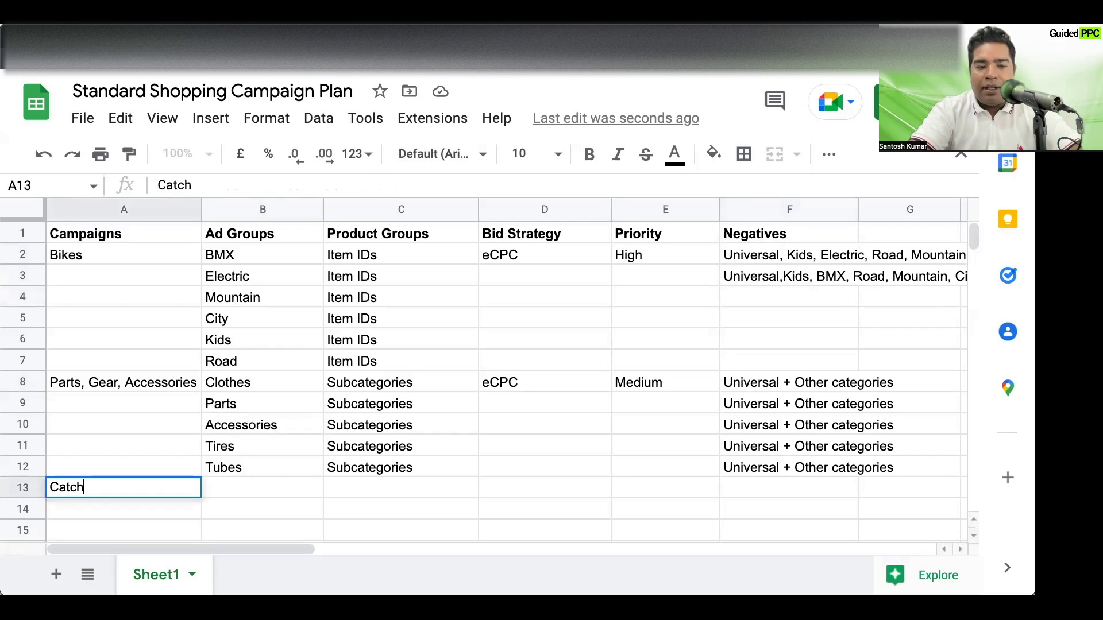
{"action": "key", "text": "Return"}
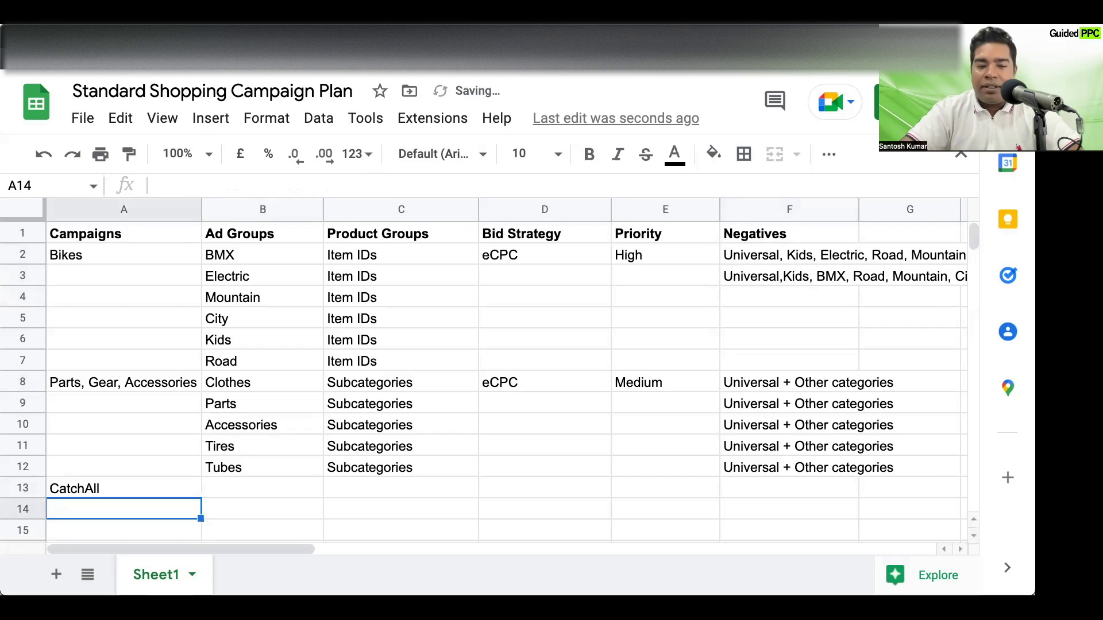
{"action": "left_click", "coordinate": [262, 488]}
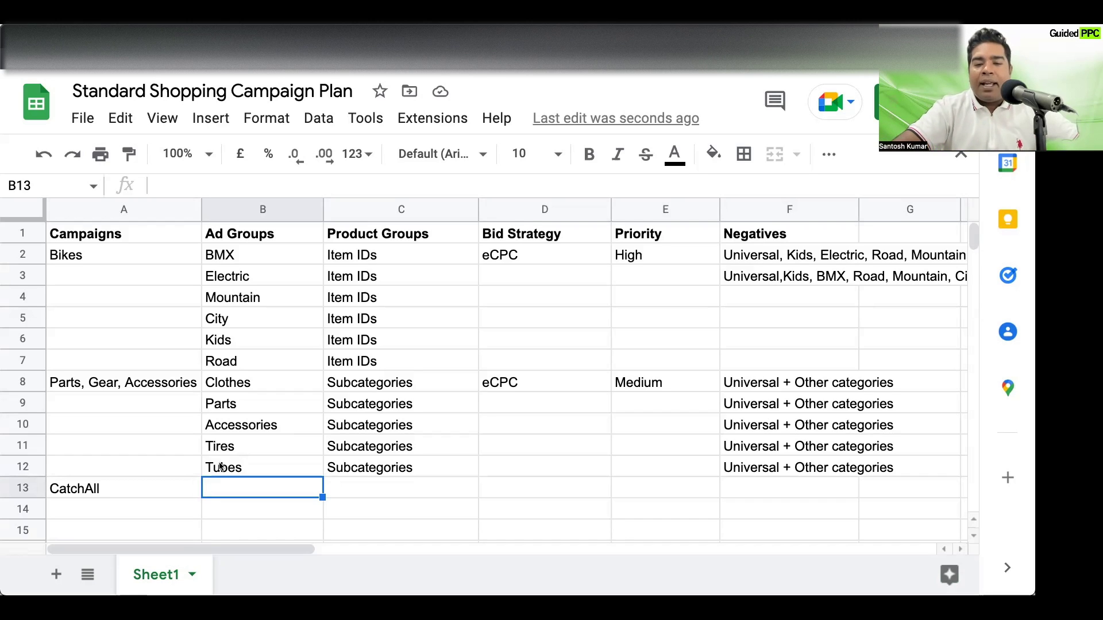
{"action": "type", "text": "Ever"}
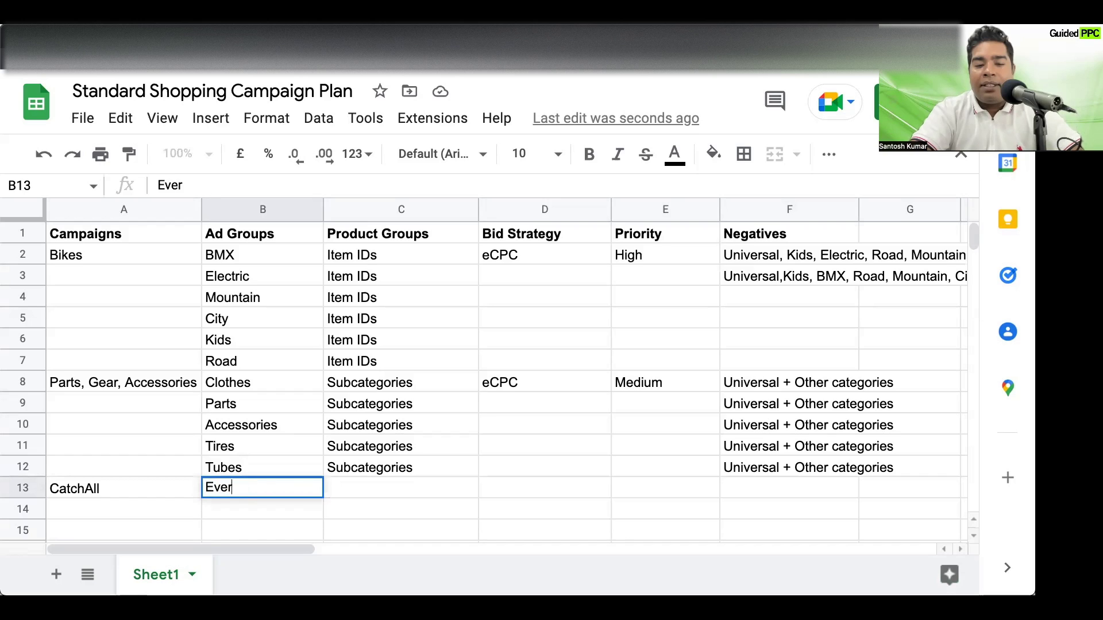
{"action": "type", "text": "ything"}
{"action": "key", "text": "Return"}
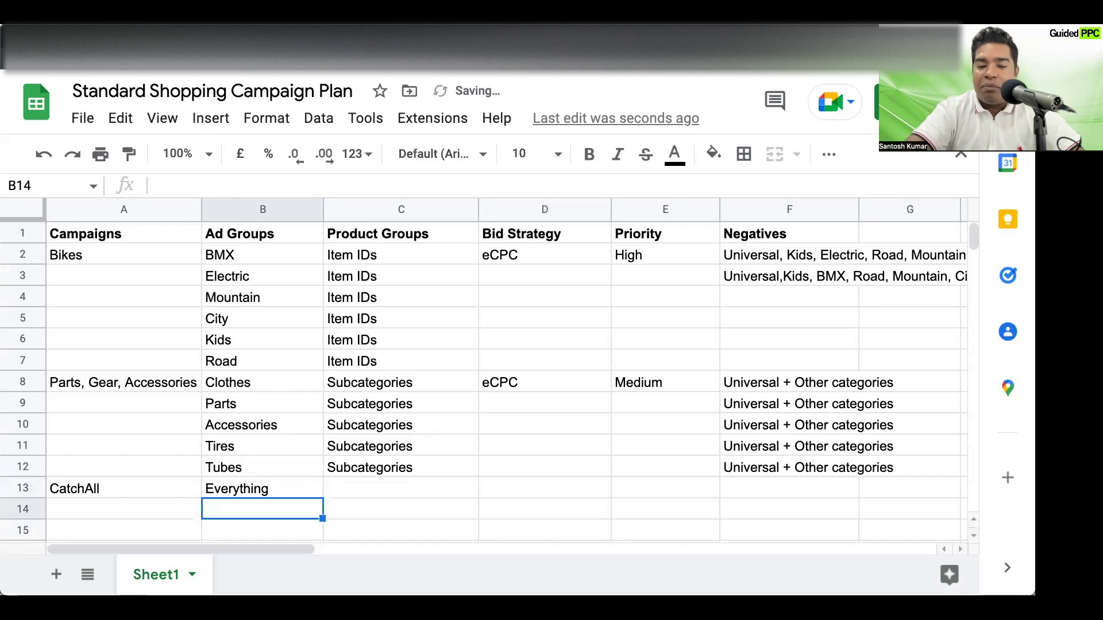
Step: Set the CatchAll product group to Everything and bid strategy to Max Conversion
{"action": "left_click", "coordinate": [401, 488]}
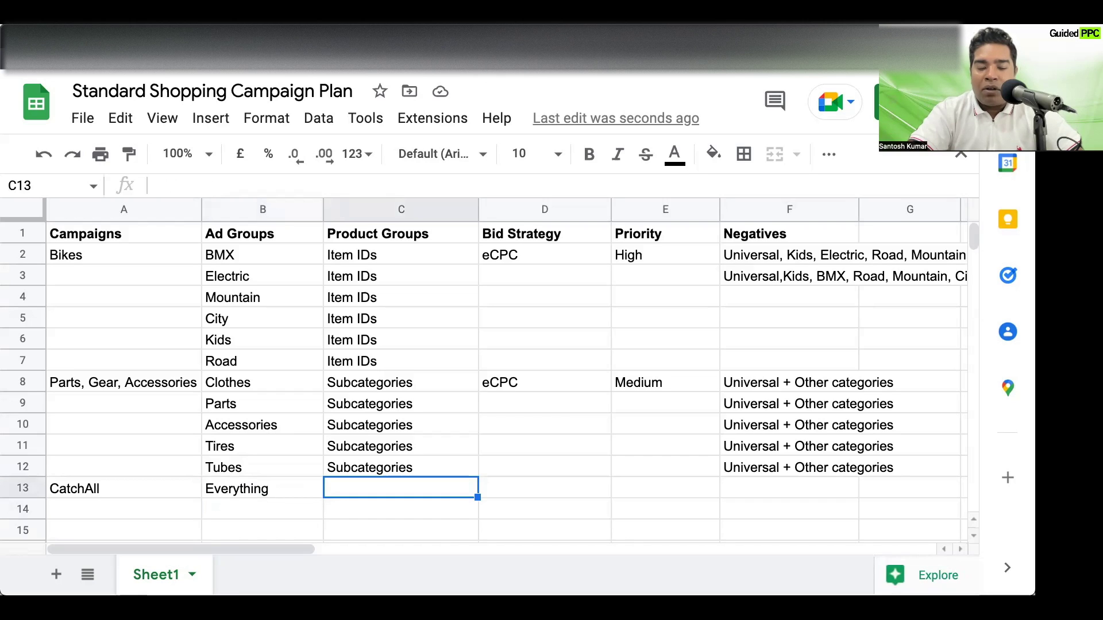
{"action": "type", "text": "Everything"}
{"action": "key", "text": "Return"}
{"action": "left_click", "coordinate": [544, 488]}
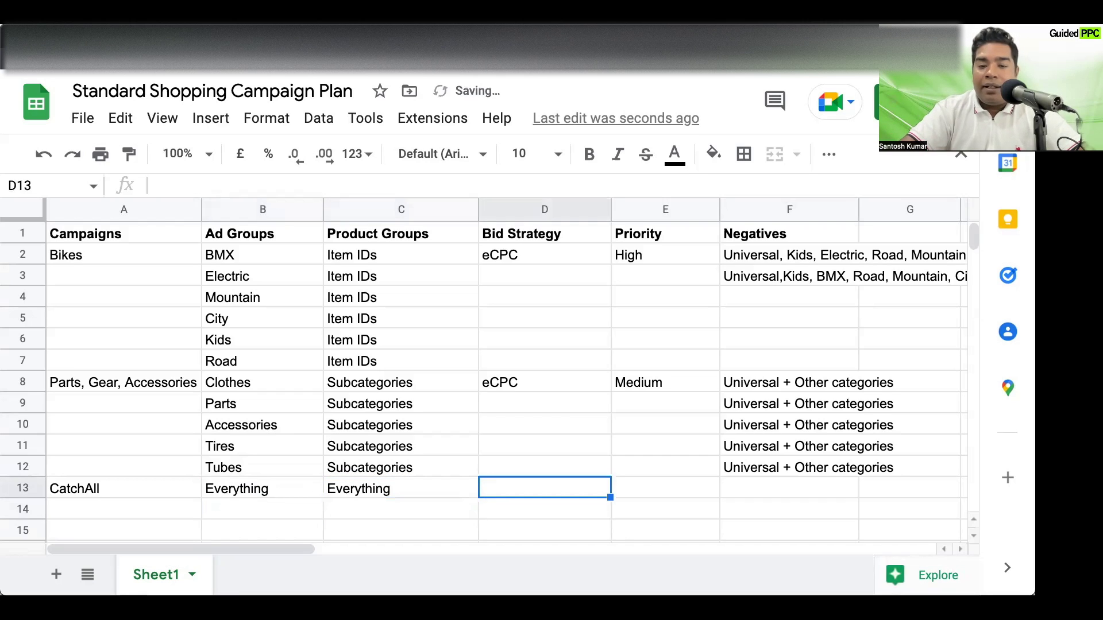
{"action": "type", "text": "eC"}
{"action": "key", "text": "BackSpace"}
{"action": "key", "text": "BackSpace"}
{"action": "type", "text": "Max "}
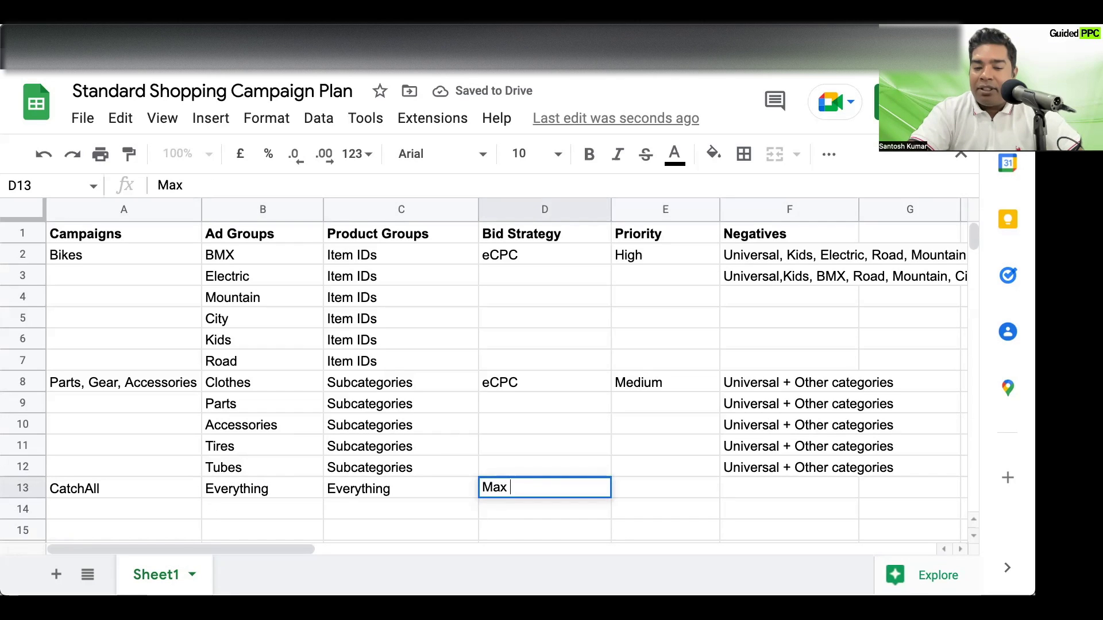
{"action": "type", "text": "Conversion"}
{"action": "key", "text": "Return"}
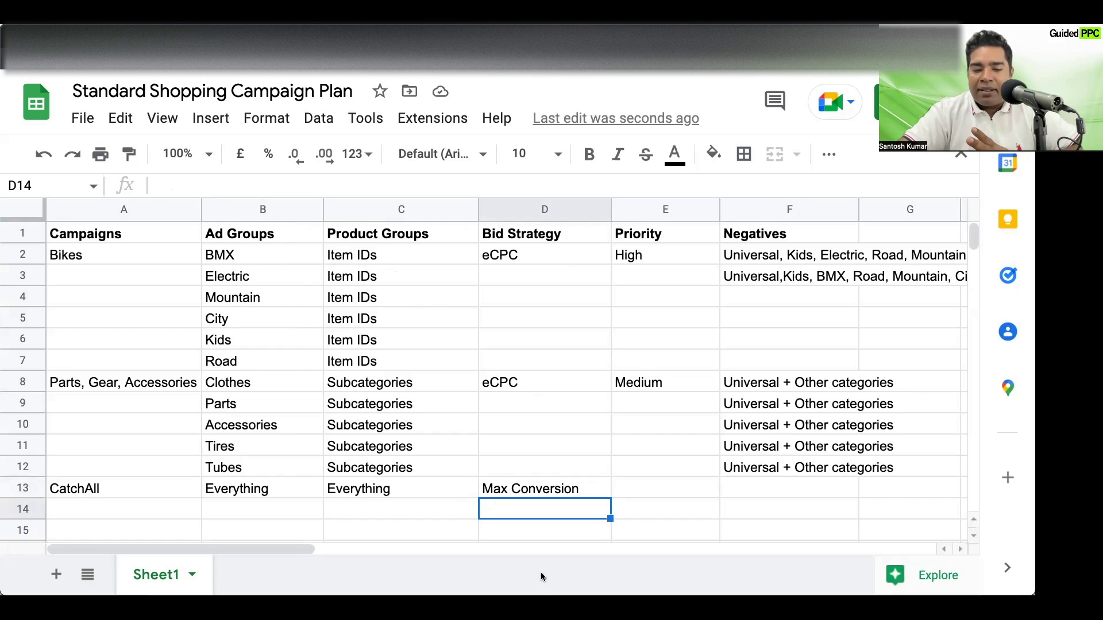
Step: Set the CatchAll priority to Low and its negatives to just Universal
{"action": "left_click", "coordinate": [662, 494]}
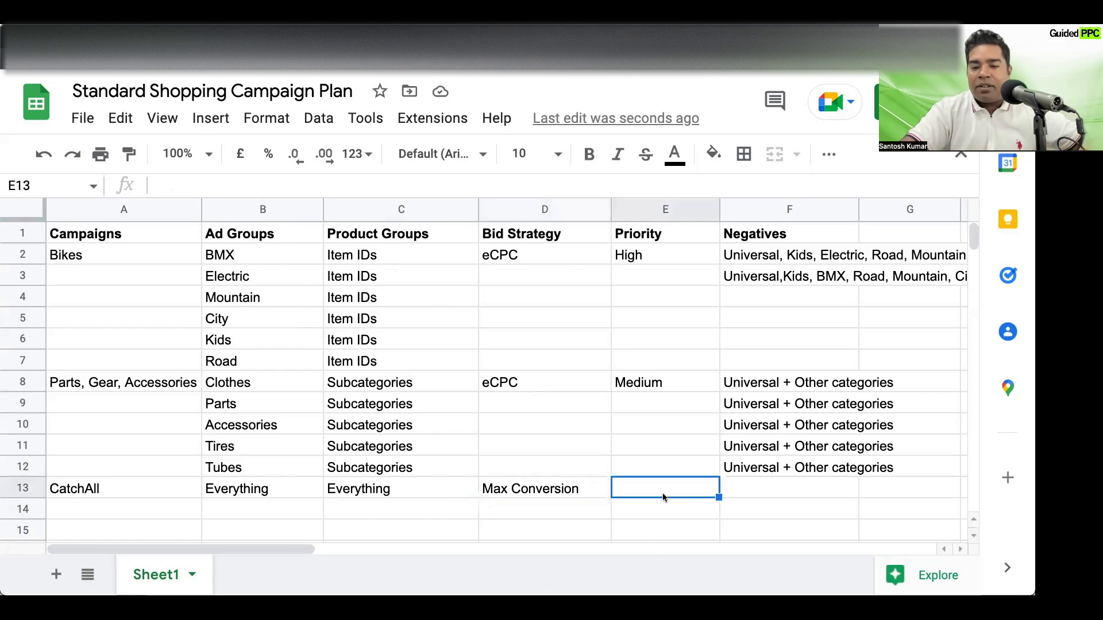
{"action": "type", "text": "Low"}
{"action": "key", "text": "Return"}
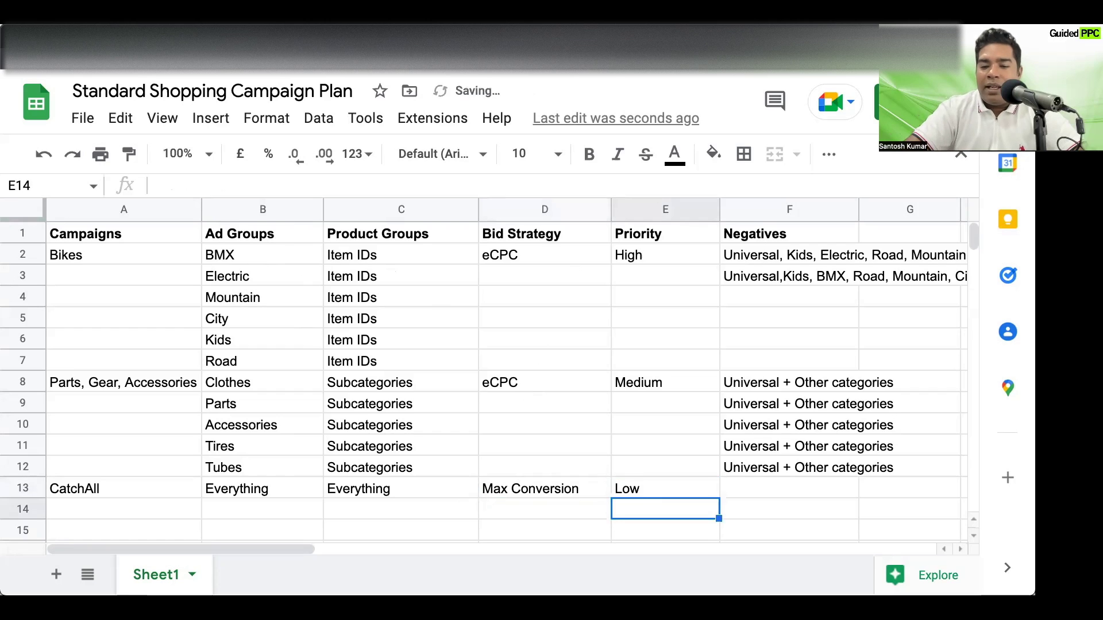
{"action": "key", "text": "Up"}
{"action": "key", "text": "Right"}
{"action": "type", "text": "Universal"}
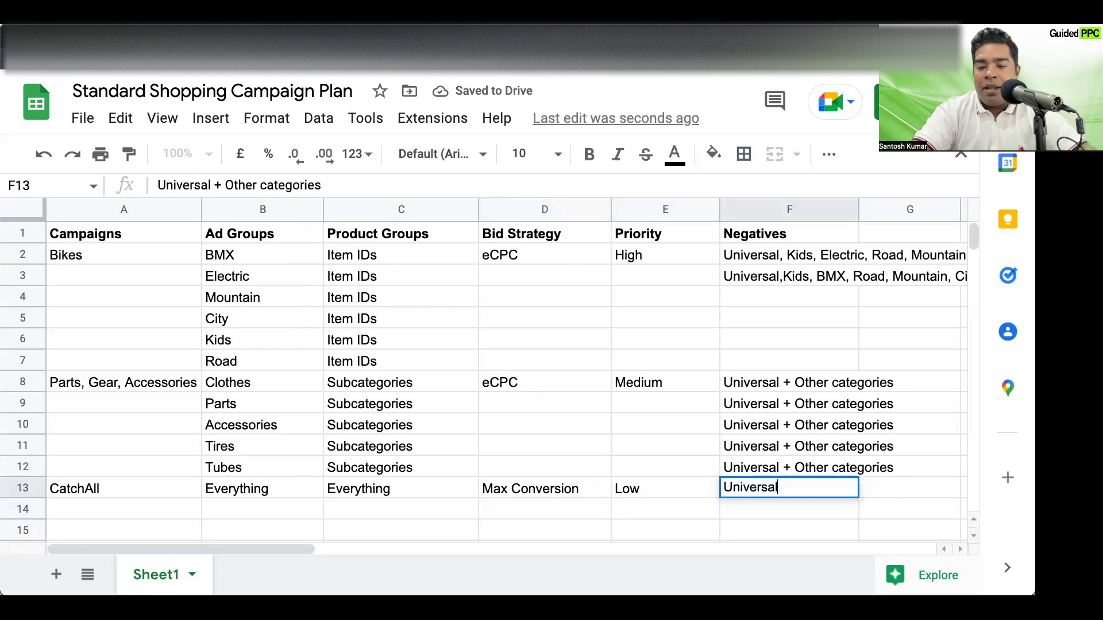
{"action": "key", "text": "Return"}
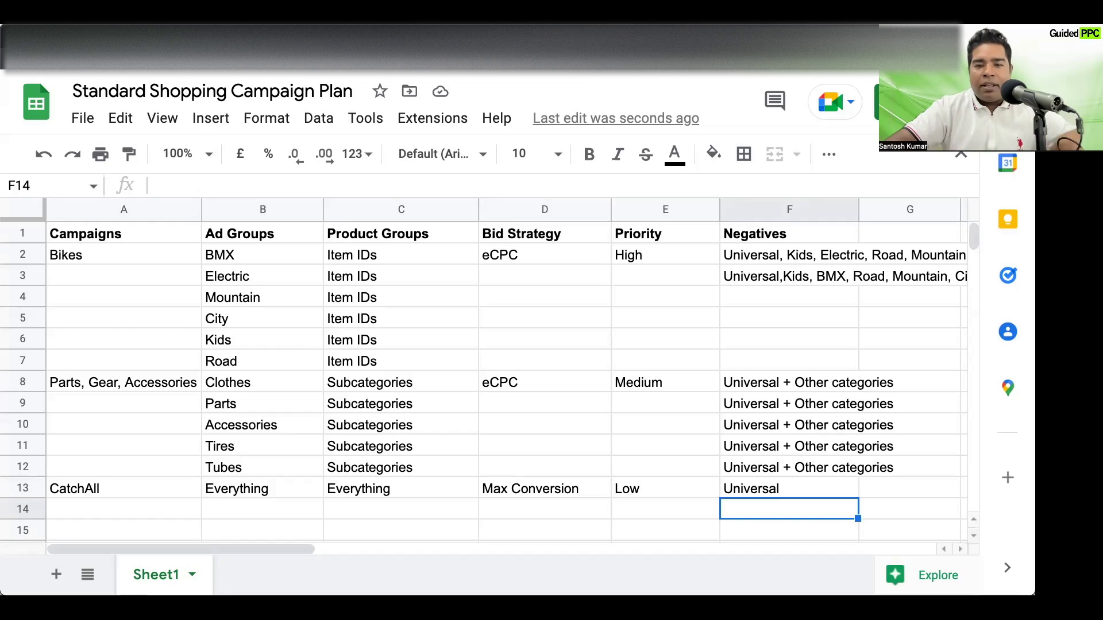
Step: Insert a new column left of Bid Strategy headed Budget
{"action": "left_click", "coordinate": [522, 209]}
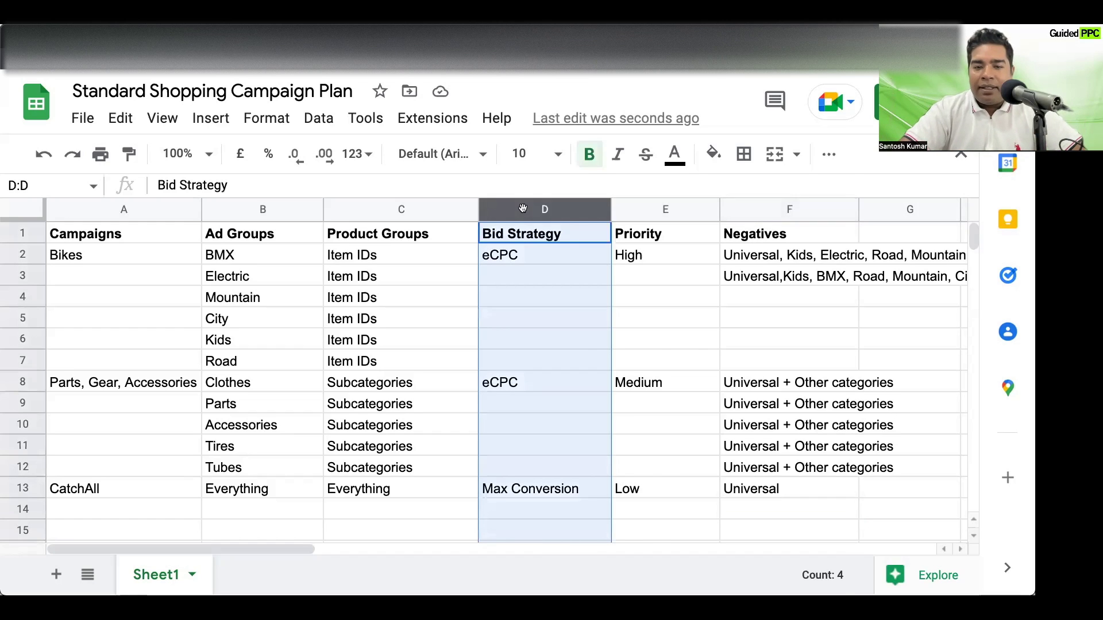
{"action": "right_click", "coordinate": [522, 210]}
{"action": "left_click", "coordinate": [601, 320]}
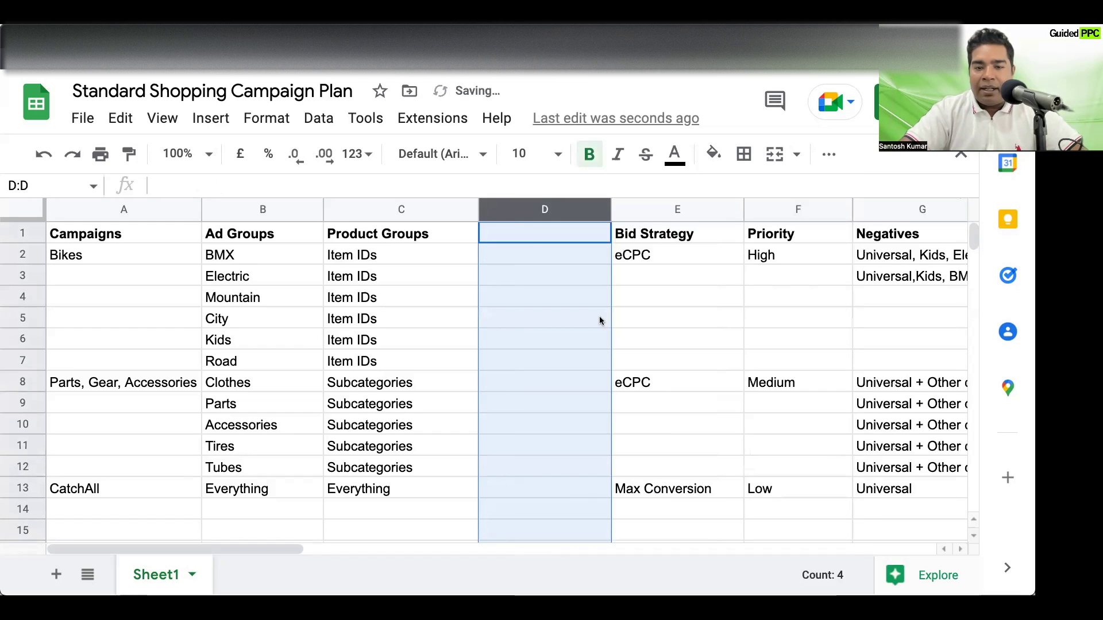
{"action": "left_click", "coordinate": [532, 240]}
{"action": "type", "text": "Budget"}
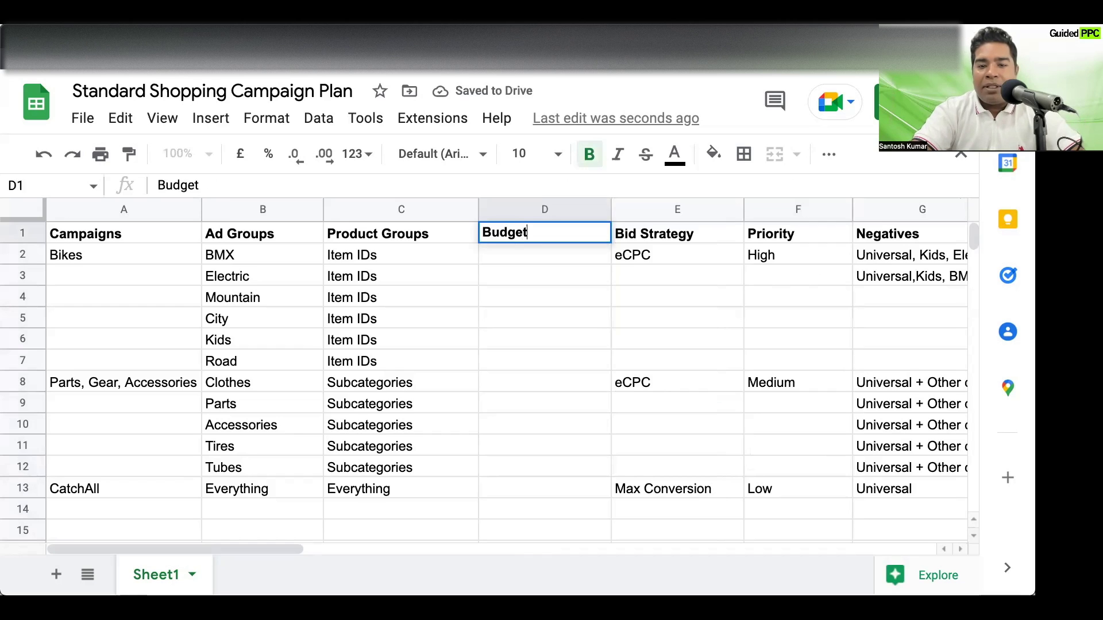
{"action": "key", "text": "Return"}
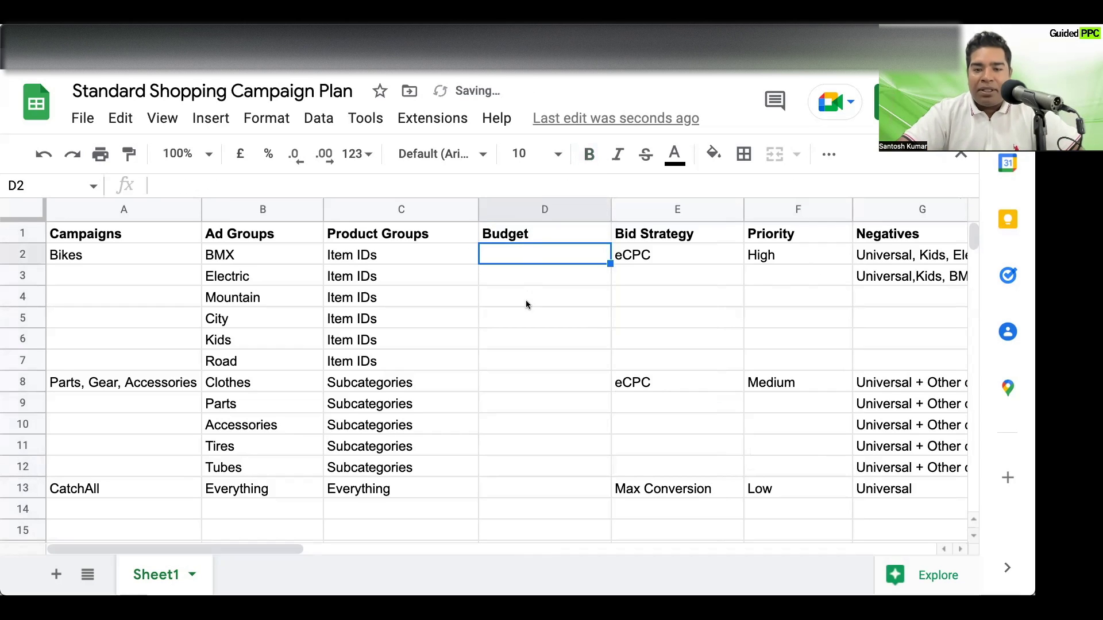
Step: Enter a $100 budget for the Bikes campaign
{"action": "type", "text": "100"}
{"action": "key", "text": "Return"}
{"action": "key", "text": "Up"}
{"action": "type", "text": "$100"}
{"action": "key", "text": "Return"}
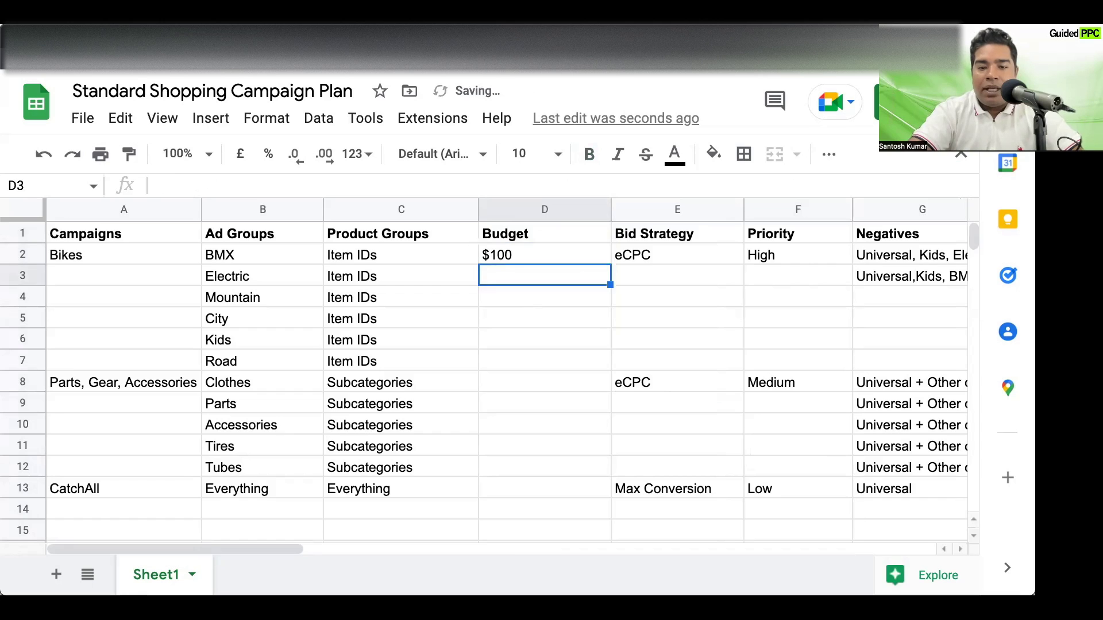
{"action": "key", "text": "Down"}
{"action": "key", "text": "Down"}
{"action": "key", "text": "Down"}
{"action": "key", "text": "Down"}
{"action": "key", "text": "Down"}
{"action": "key", "text": "Down"}
{"action": "key", "text": "Up"}
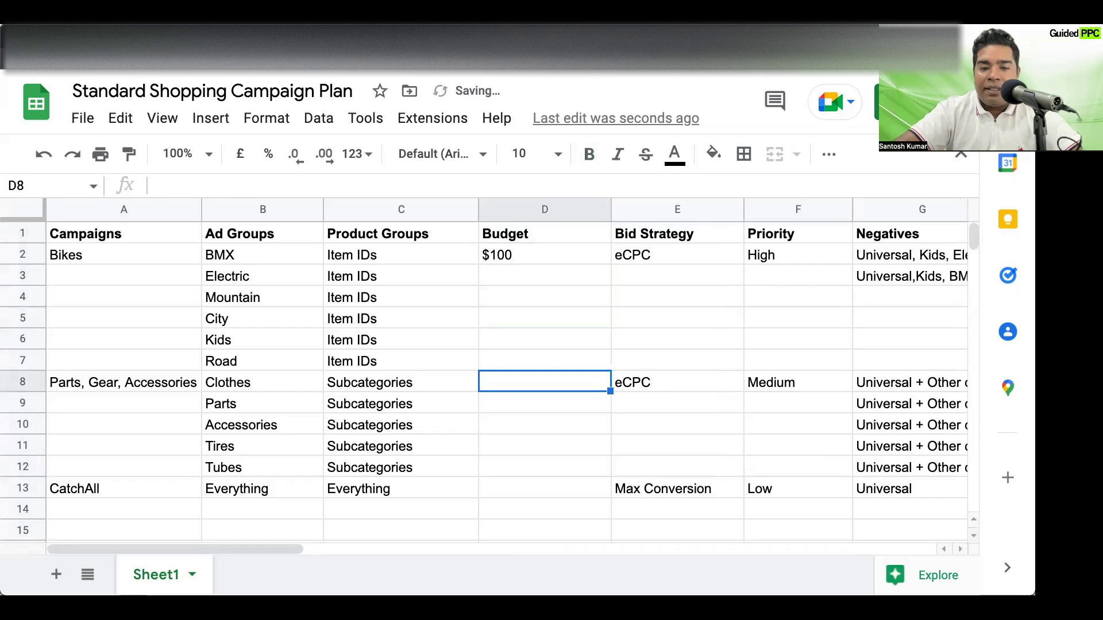
Step: Enter budgets of $70 for Parts, Gear, Accessories and $30 for CatchAll
{"action": "type", "text": "$"}
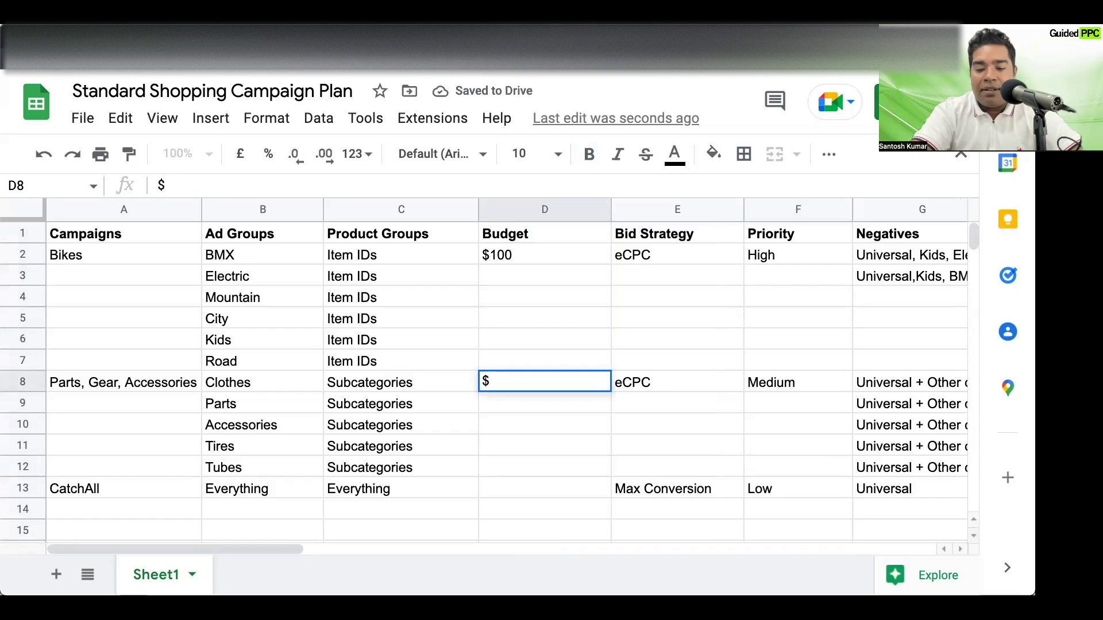
{"action": "type", "text": "70"}
{"action": "key", "text": "Return"}
{"action": "key", "text": "Down"}
{"action": "key", "text": "Down"}
{"action": "key", "text": "Down"}
{"action": "key", "text": "Down"}
{"action": "key", "text": "Down"}
{"action": "left_click", "coordinate": [544, 488]}
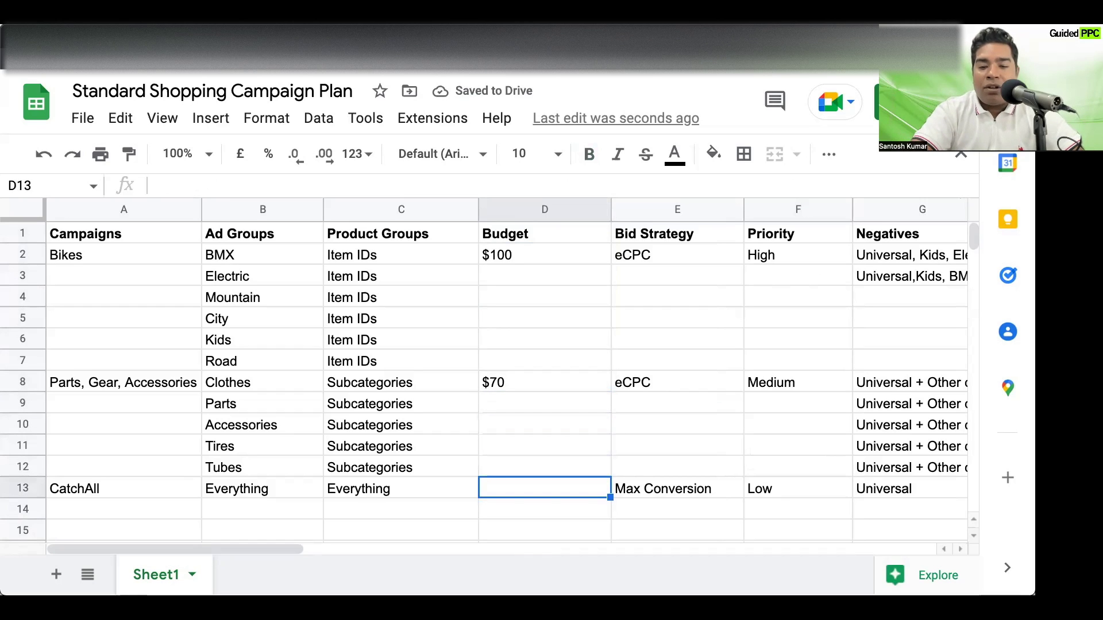
{"action": "type", "text": "$2"}
{"action": "key", "text": "BackSpace"}
{"action": "type", "text": "30"}
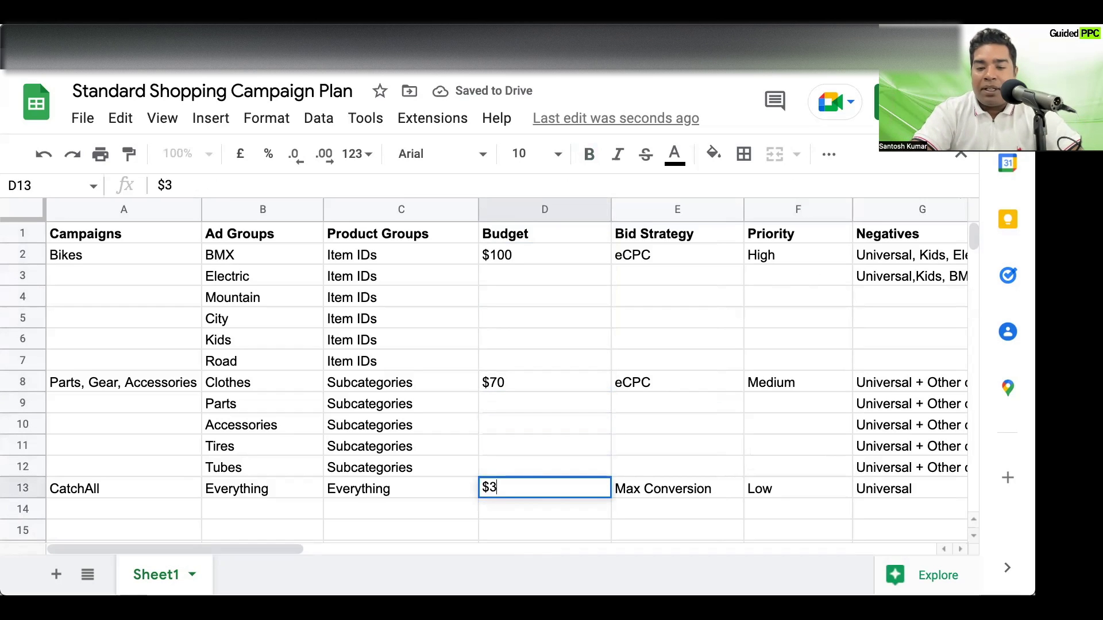
{"action": "key", "text": "Return"}
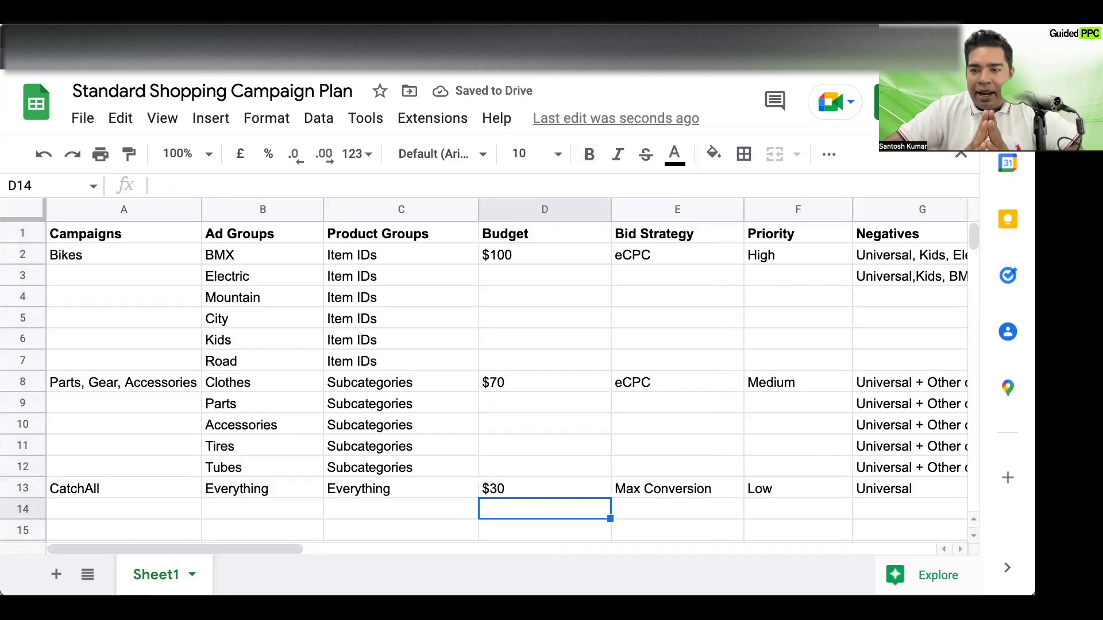